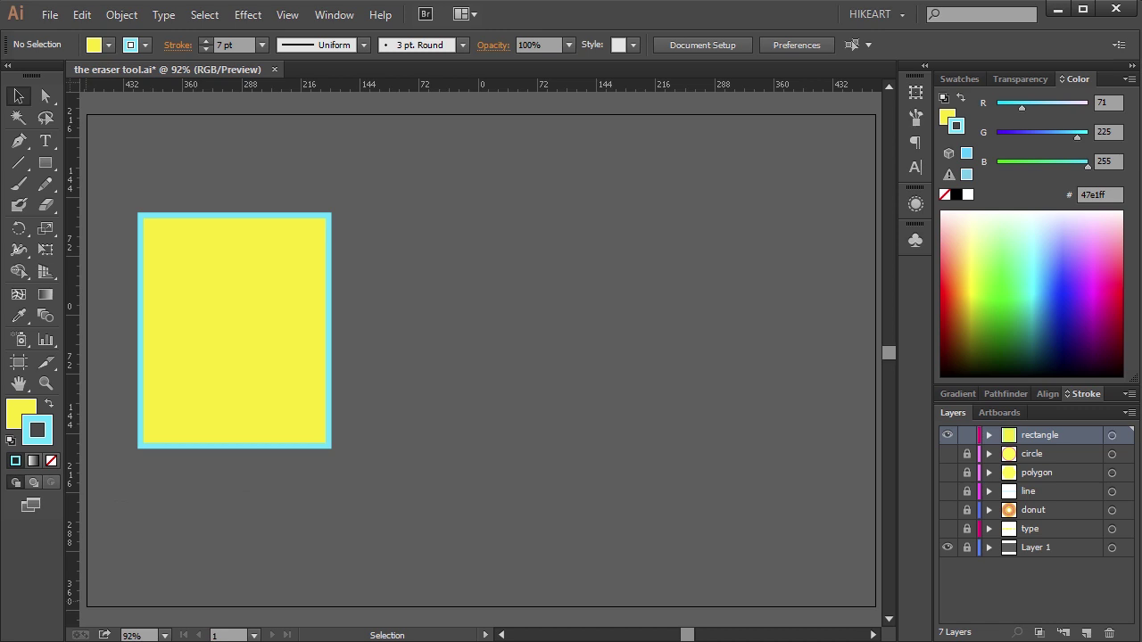
Step: Zoom in on the cyan-outlined yellow rectangle and select it
key(z)
drag(97, 184, 388, 486)
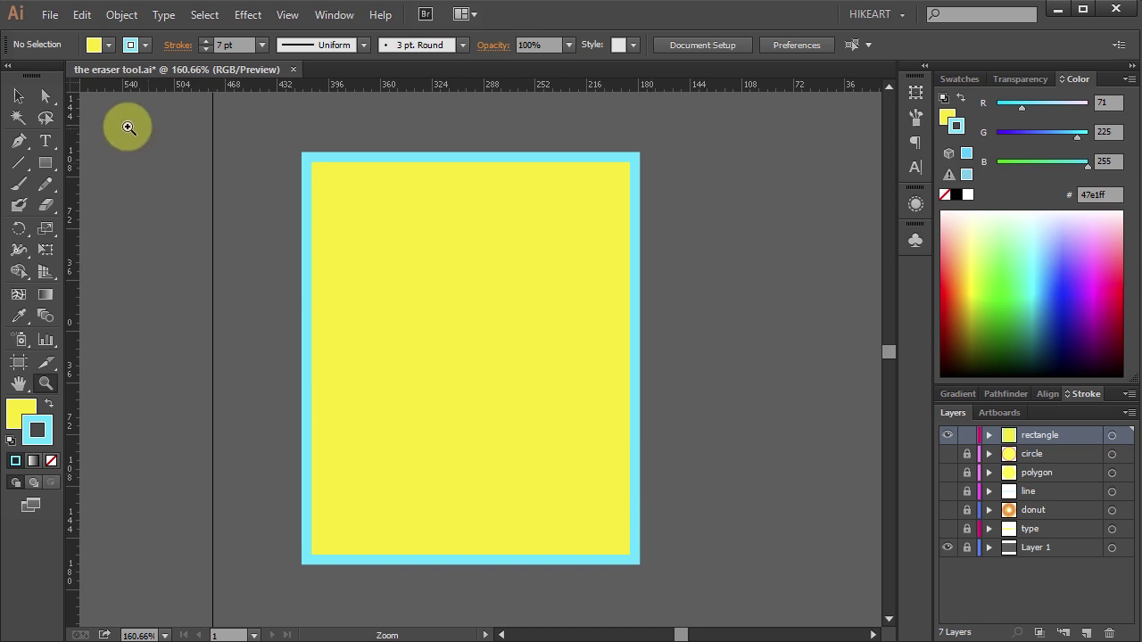
key(v)
click(375, 256)
click(419, 270)
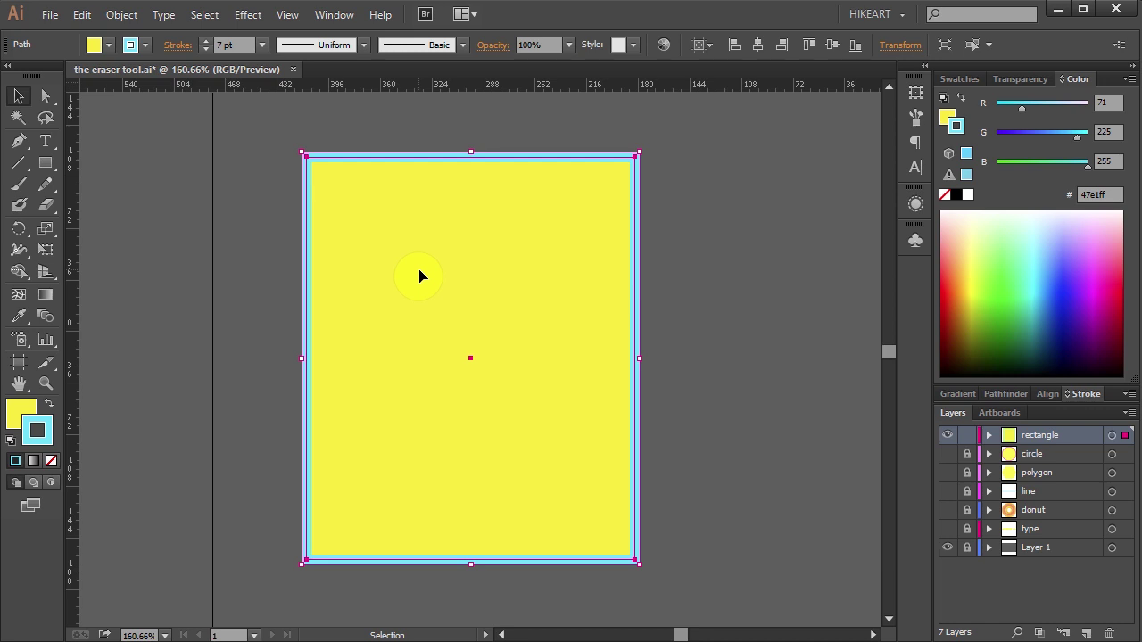
click(51, 209)
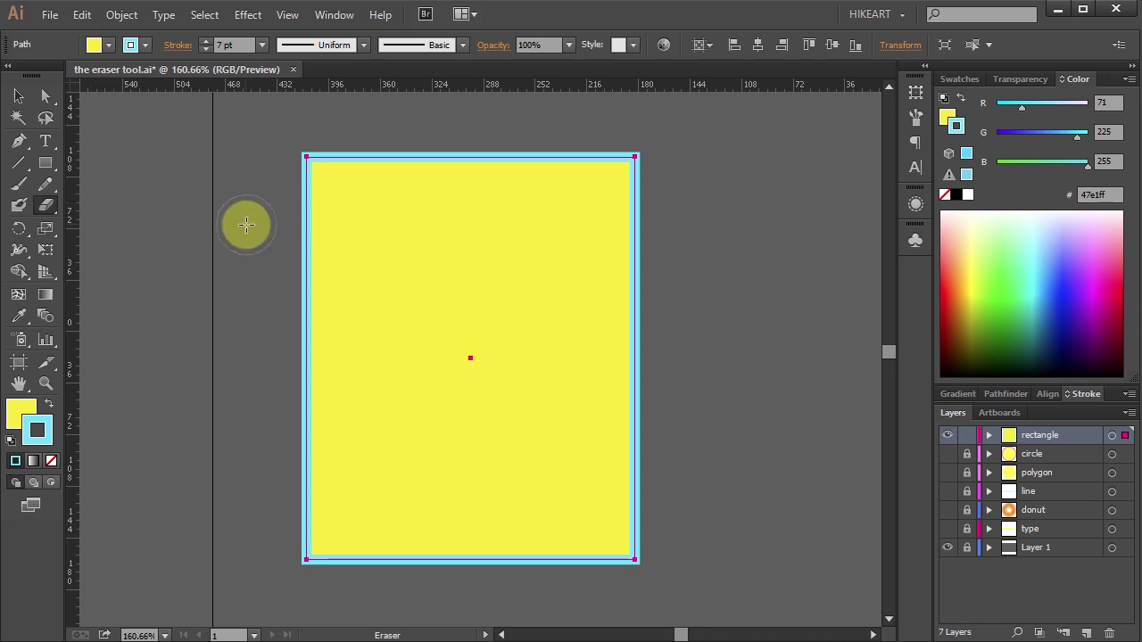
drag(246, 224, 665, 237)
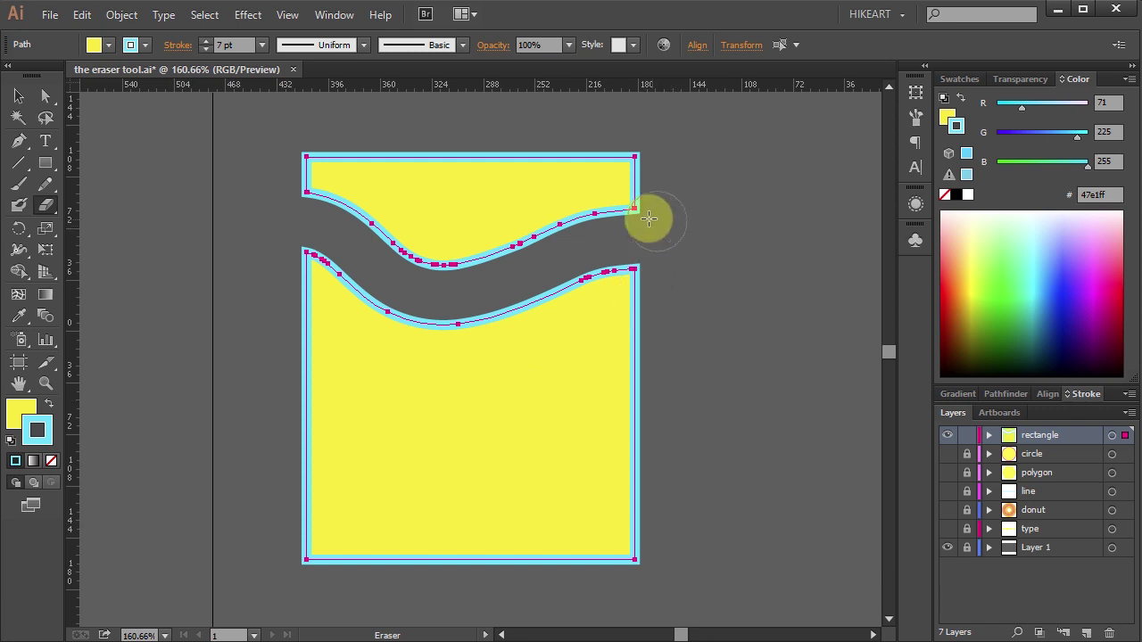
drag(336, 202, 383, 212)
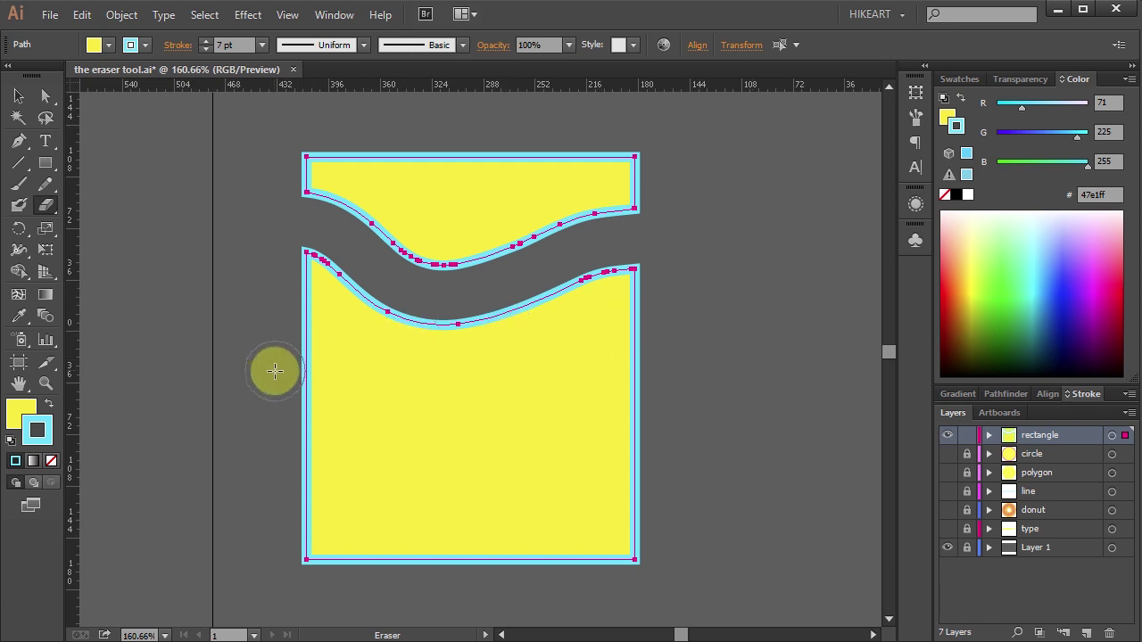
drag(263, 359, 406, 384)
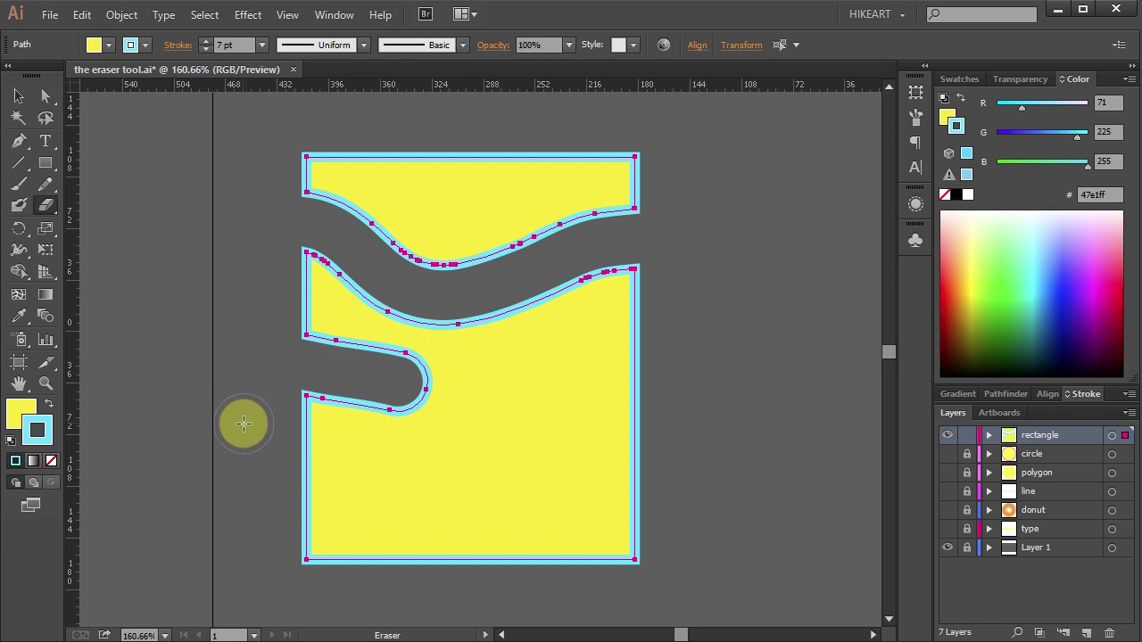
click(580, 344)
key(ctrl+z)
key(ctrl+z)
key(ctrl+z)
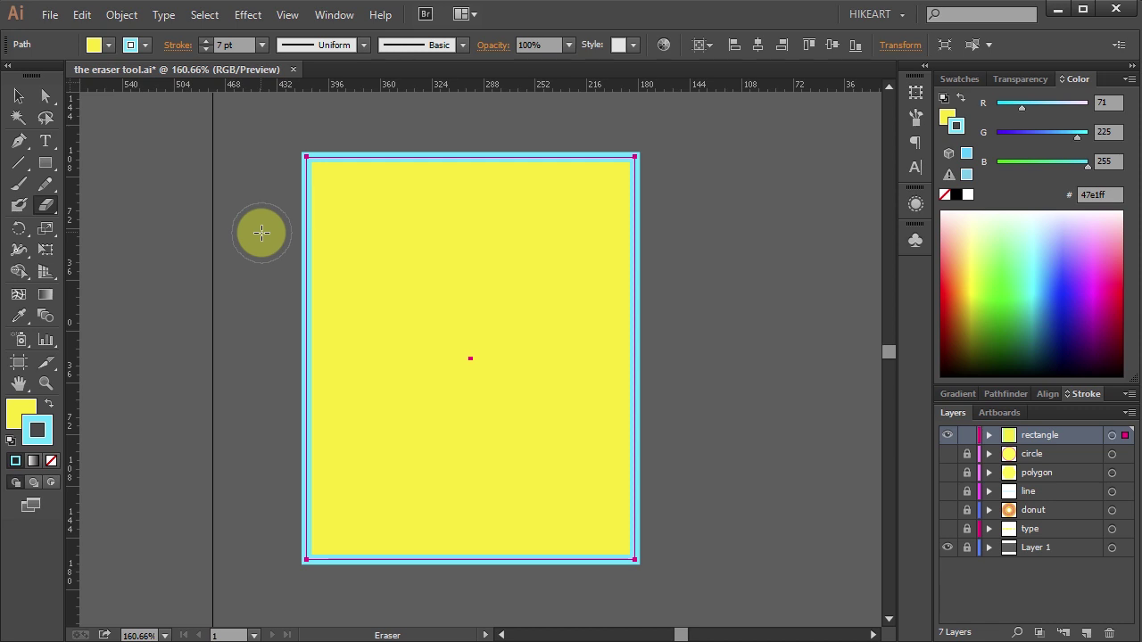
key(shift)
Step: Erase straight horizontal and vertical cuts across the rectangle, then undo them
drag(261, 232, 710, 237)
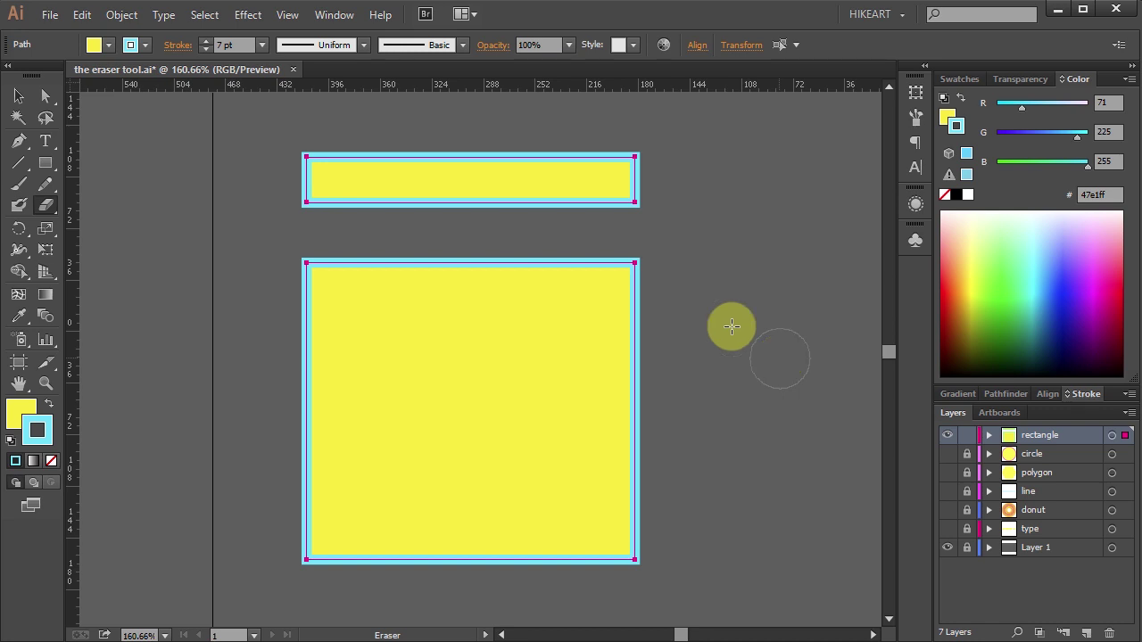
key(shift)
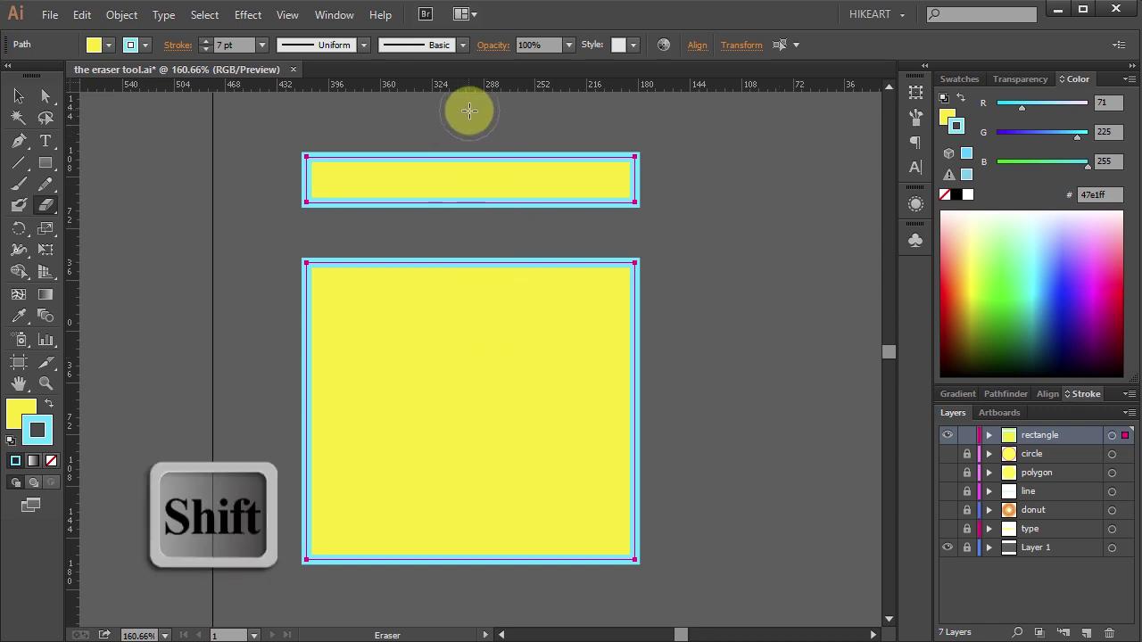
drag(469, 109, 470, 616)
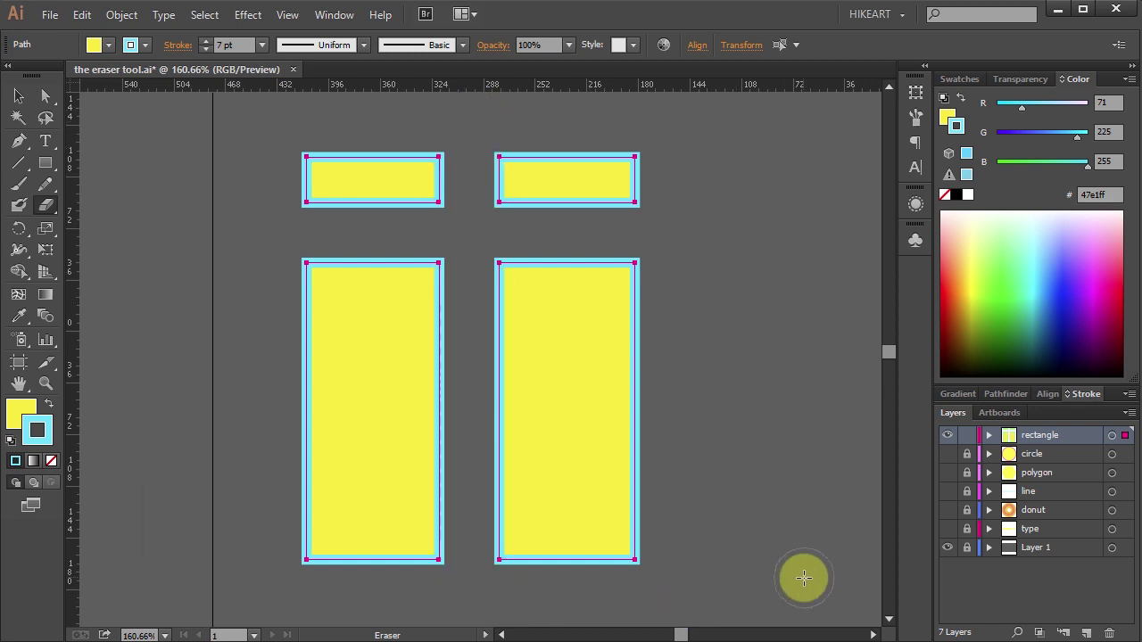
key(ctrl+z)
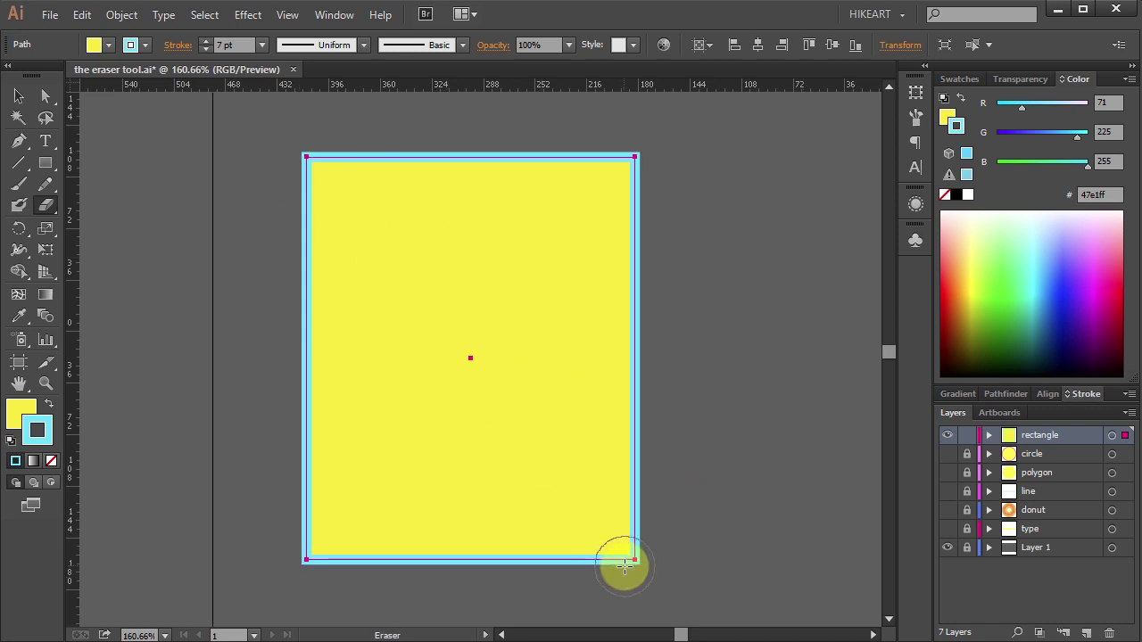
Step: Erase both Shift-constrained diagonals across the rectangle, splitting it into four triangles
key(shift)
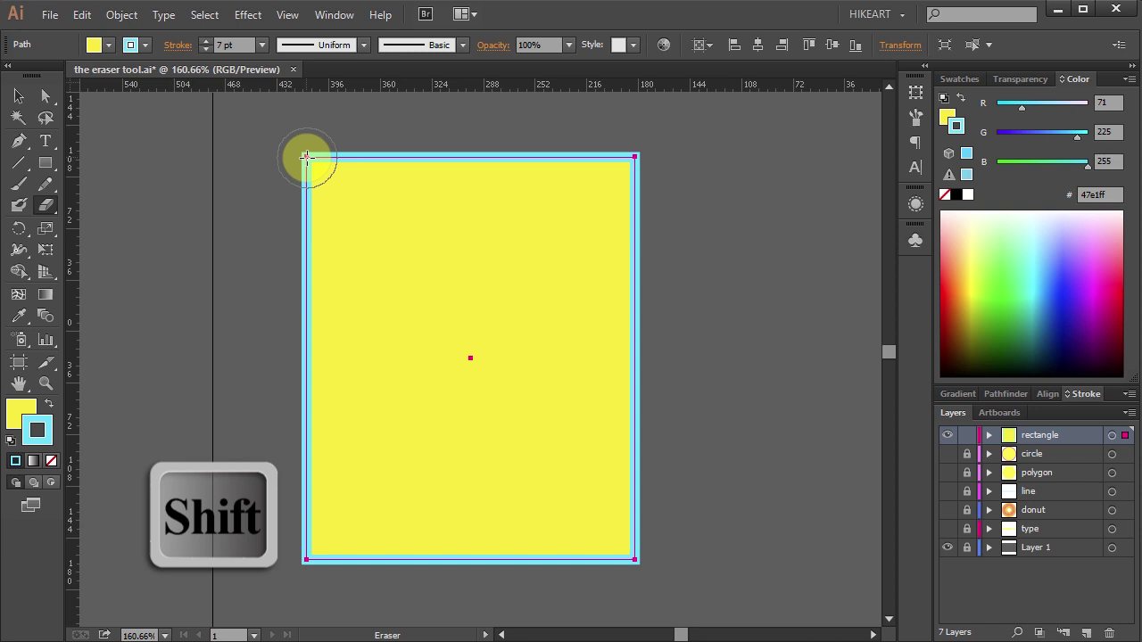
mouse_move(306, 158)
mouse_down()
mouse_move(477, 265)
mouse_move(714, 529)
mouse_up()
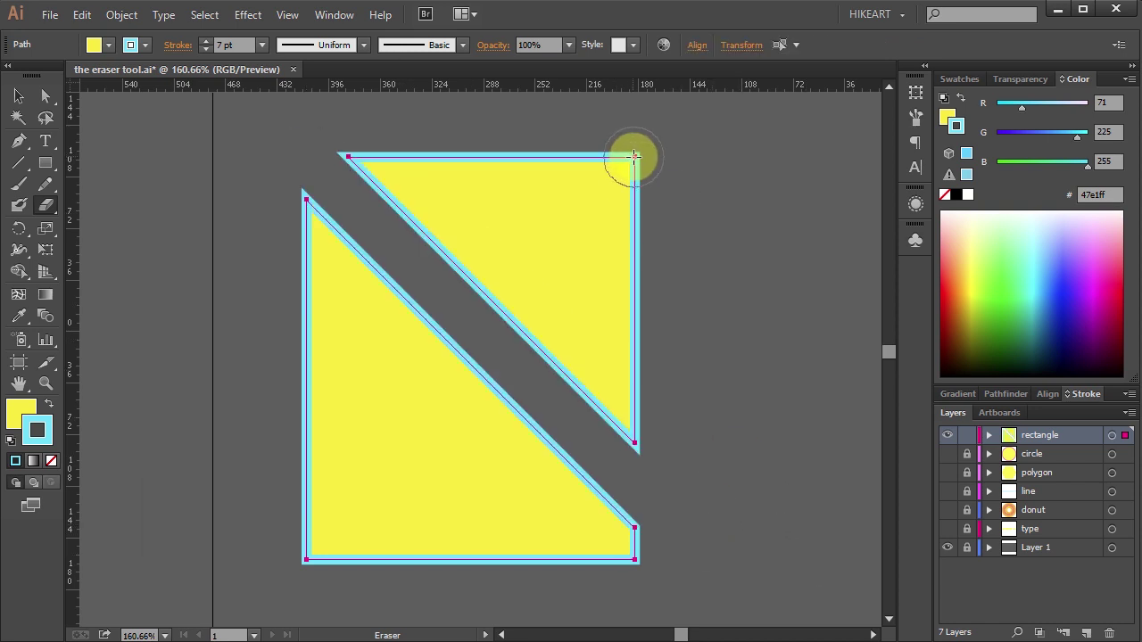
key(shift)
mouse_move(632, 157)
mouse_down()
mouse_move(425, 373)
mouse_move(237, 540)
mouse_up()
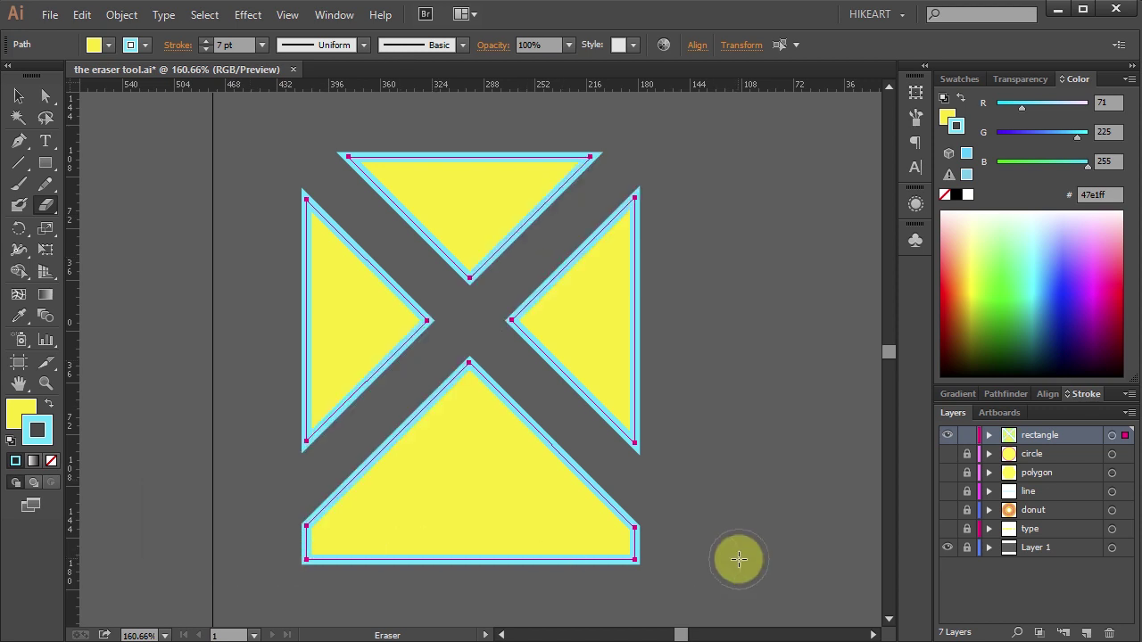
Step: Select the top triangle, swap its fill and stroke colours, then undo
key(a)
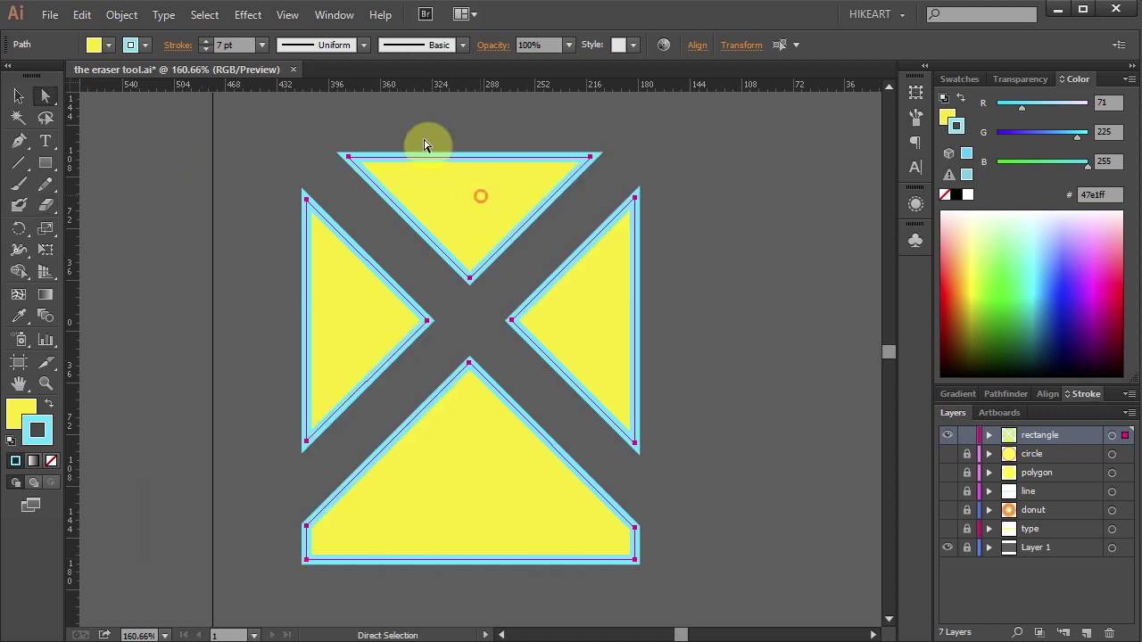
mouse_move(351, 125)
mouse_down()
mouse_move(520, 241)
mouse_move(559, 230)
mouse_up()
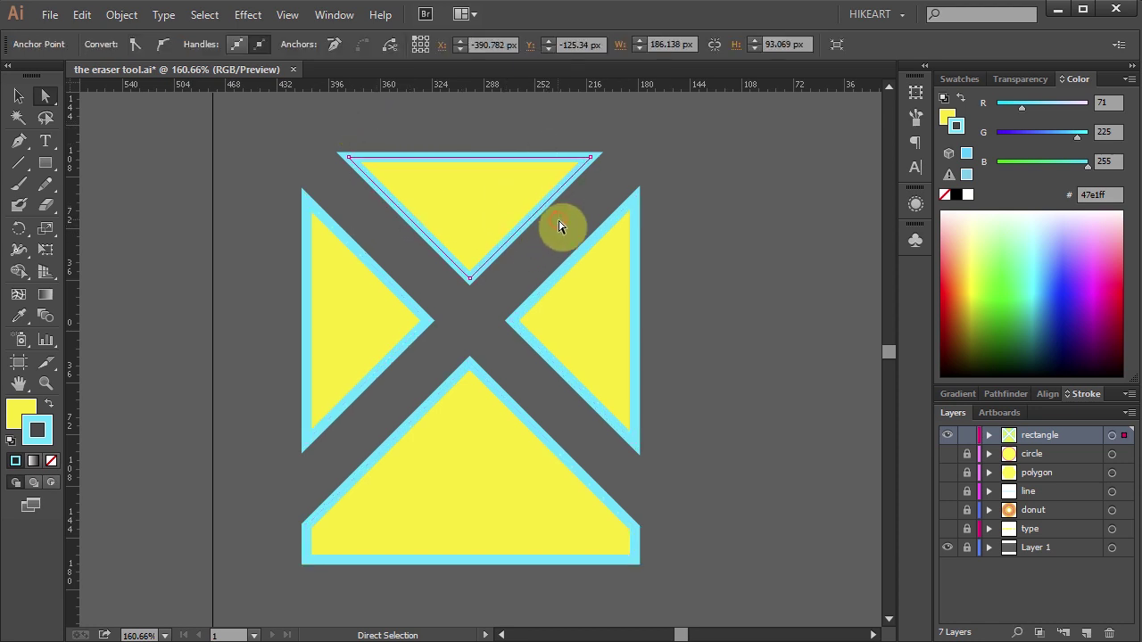
click(958, 99)
key(ctrl+z)
key(ctrl+z)
key(ctrl+z)
key(ctrl+z)
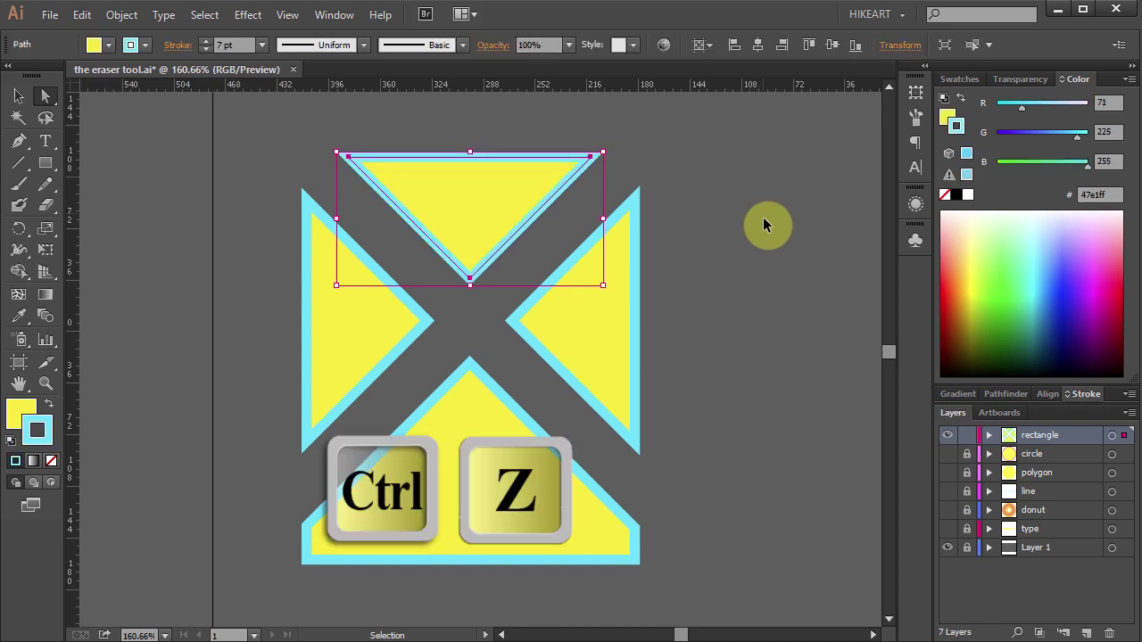
Step: Try eraser roundness 43%, size 111 pt and angle 73°, then reset to defaults and confirm
double_click(47, 204)
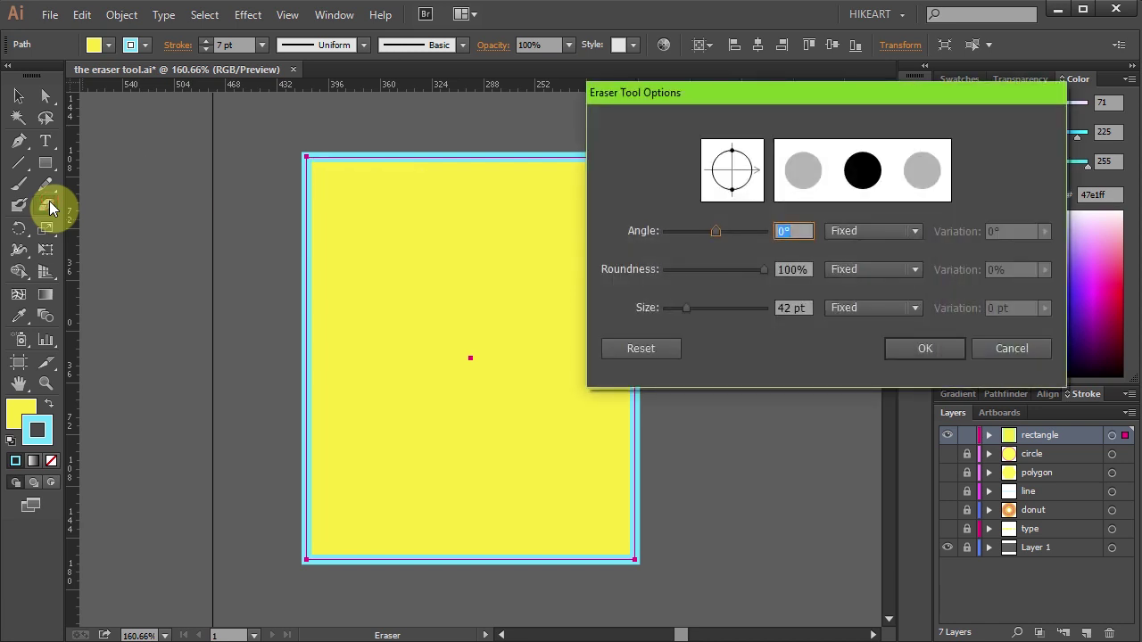
mouse_move(764, 269)
mouse_down()
mouse_move(691, 271)
mouse_move(708, 270)
mouse_up()
drag(687, 310, 718, 309)
click(714, 233)
mouse_move(714, 233)
mouse_down()
mouse_move(699, 238)
mouse_move(731, 238)
mouse_up()
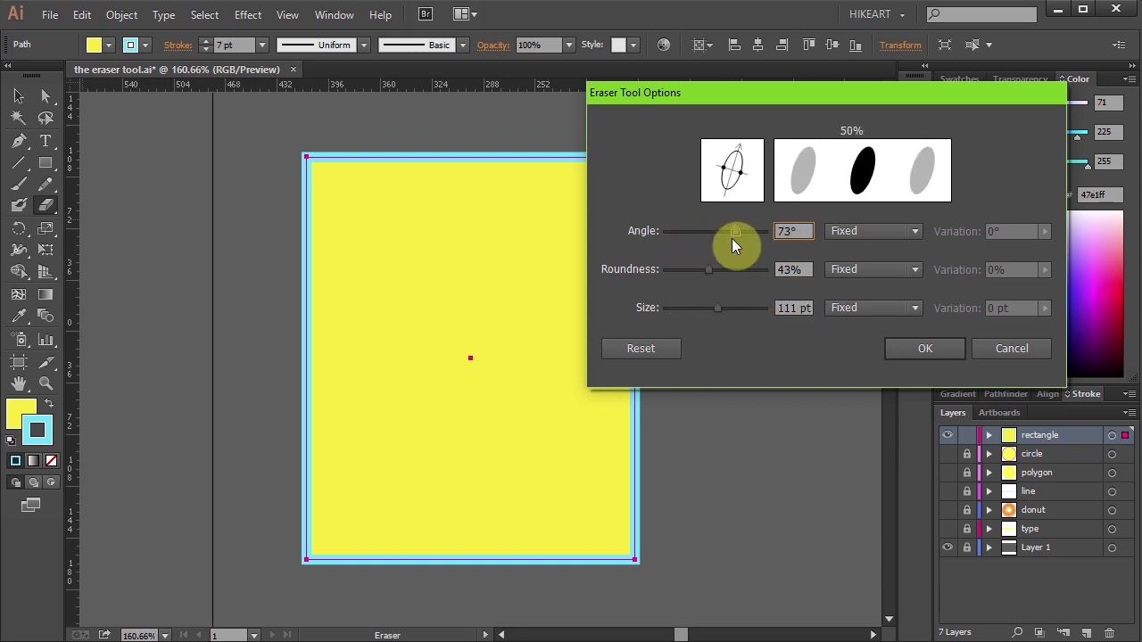
click(646, 347)
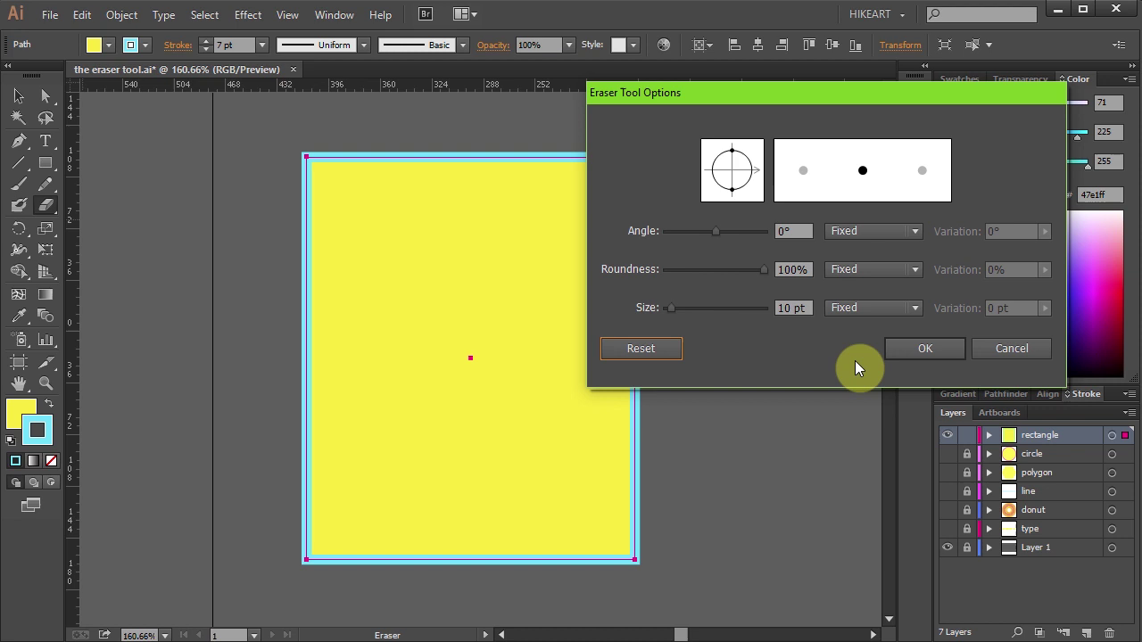
click(937, 353)
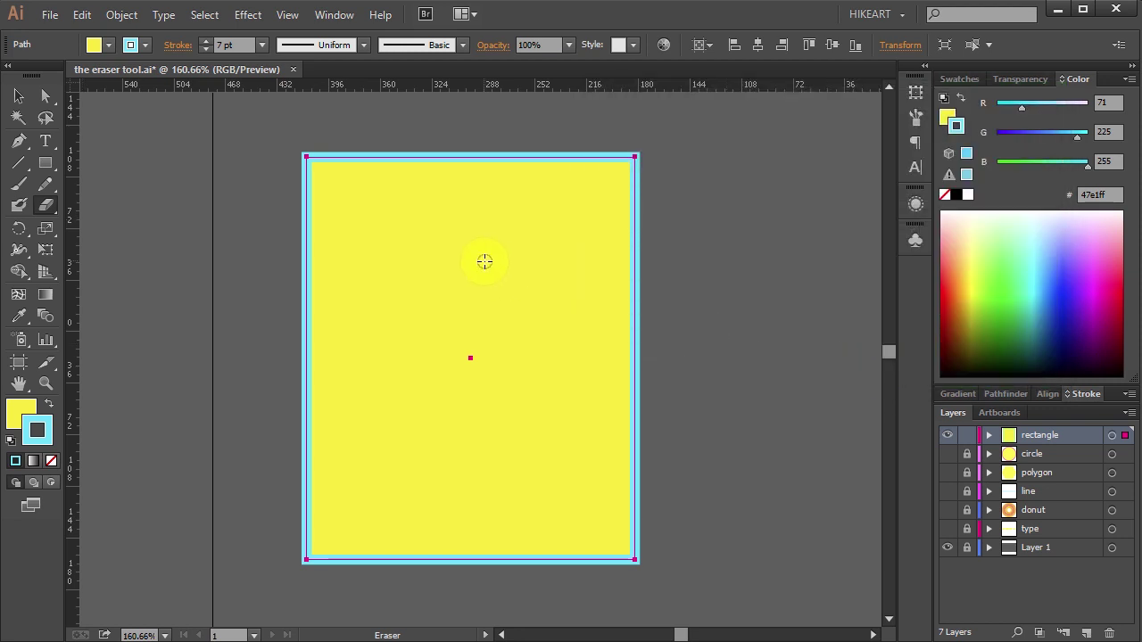
Step: Enlarge the eraser brush and erase a semicircular notch at the rectangle's top-edge centre
key(bracketleft)
key(bracketright)
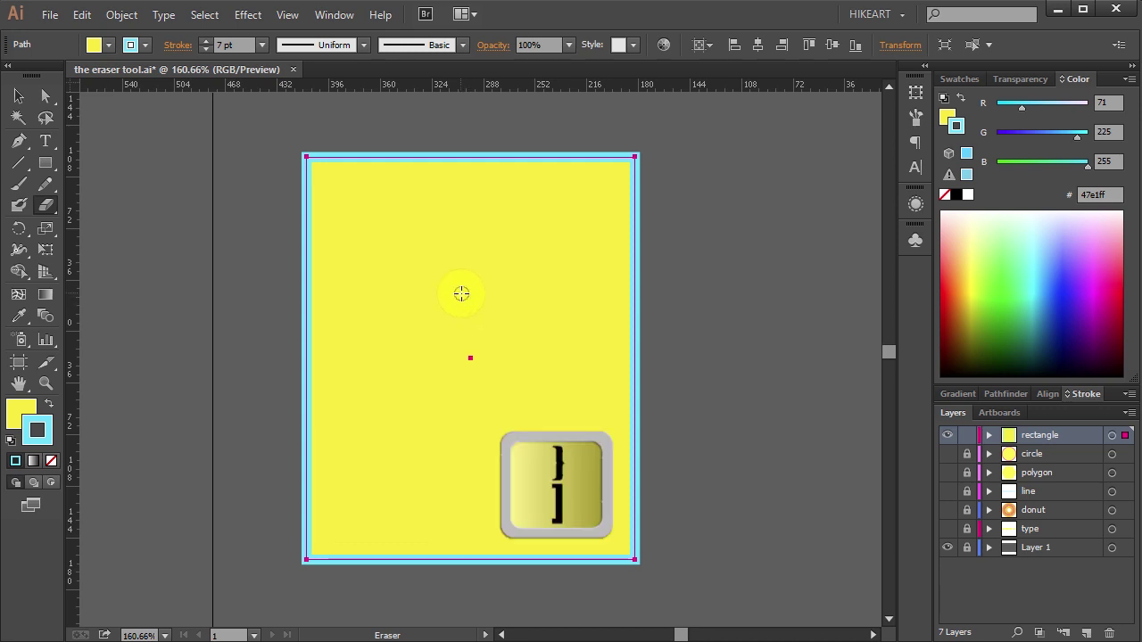
key(bracketright)
key(bracketleft)
key(bracketleft)
key(bracketleft)
key(bracketleft)
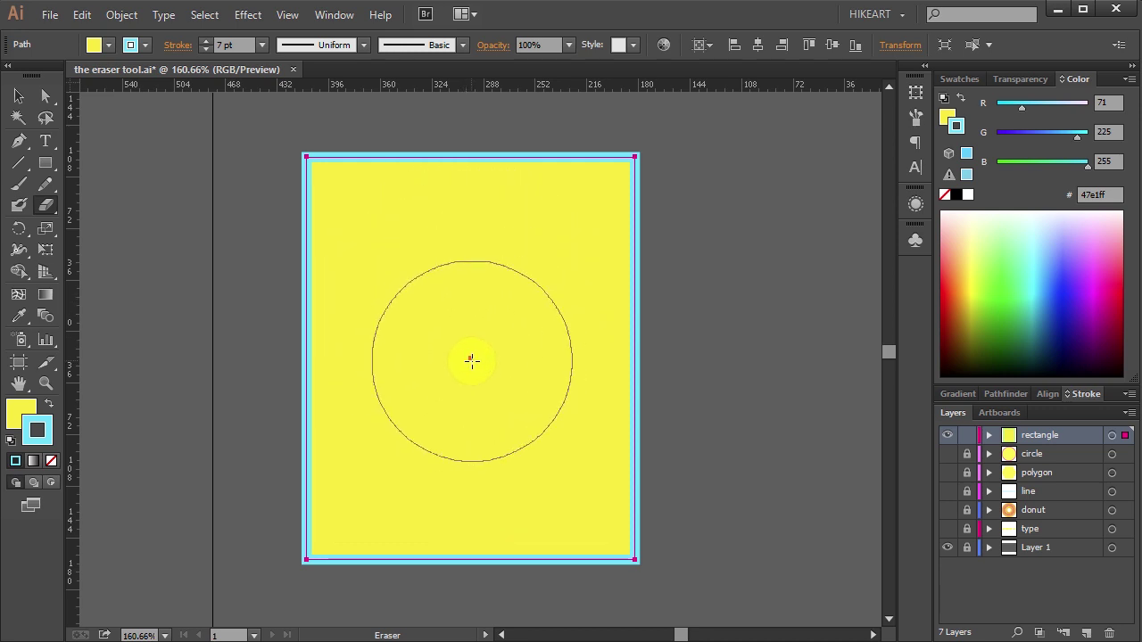
key(bracketright)
key(bracketright)
key(bracketright)
key(bracketright)
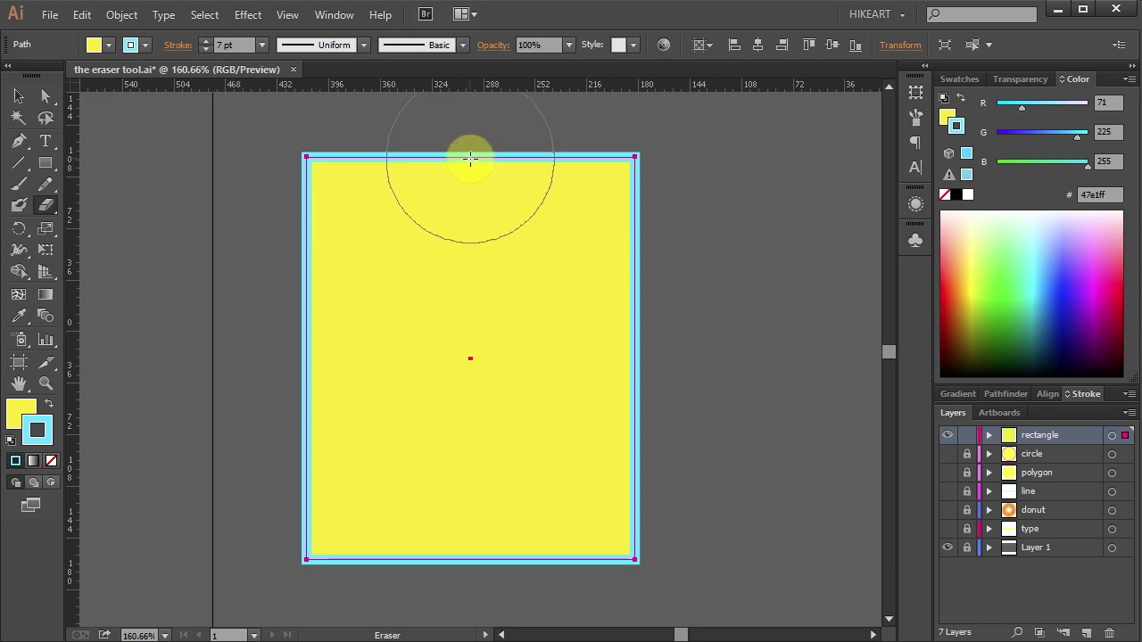
click(470, 159)
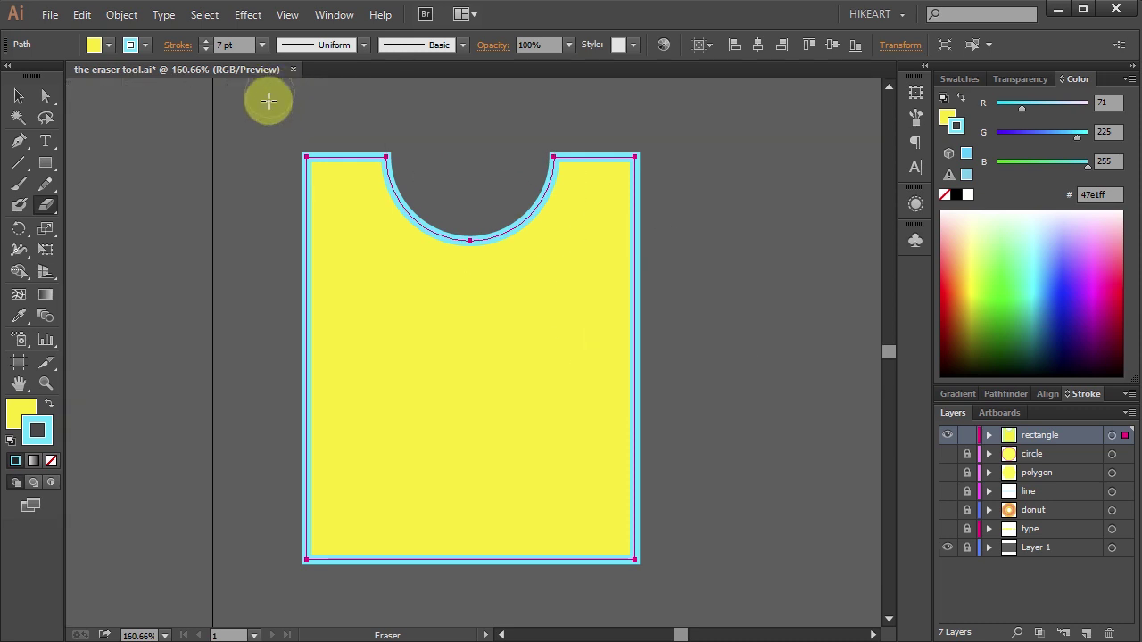
Step: Show the rulers and add a horizontal guide just below the neckline
key(a)
key(ctrl+r)
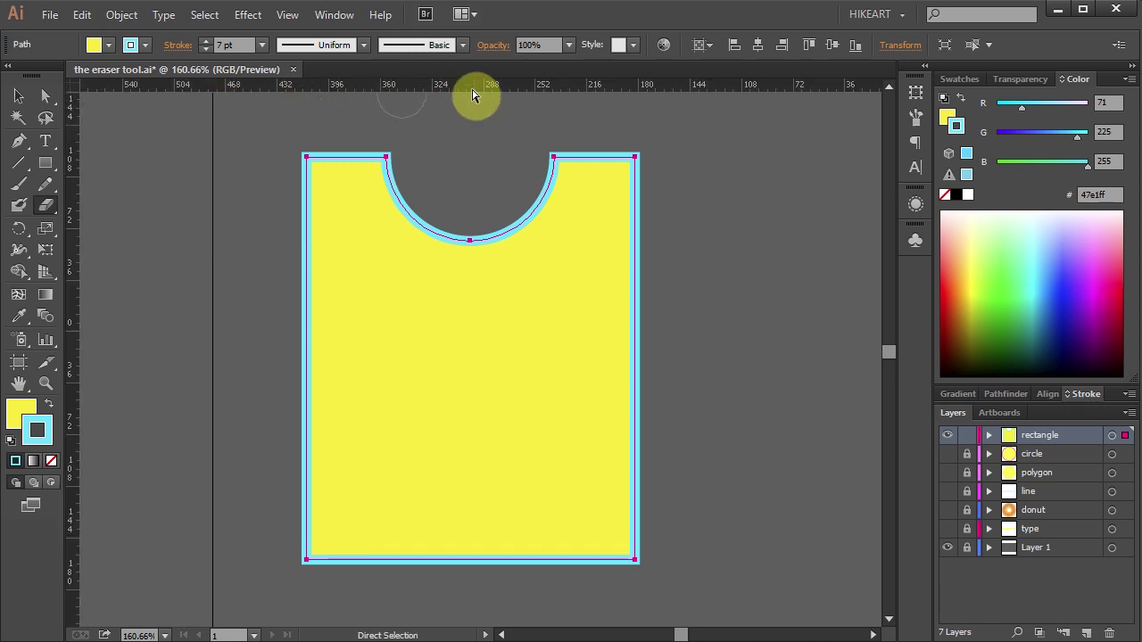
mouse_move(469, 91)
mouse_down()
mouse_move(473, 271)
mouse_move(472, 256)
mouse_up()
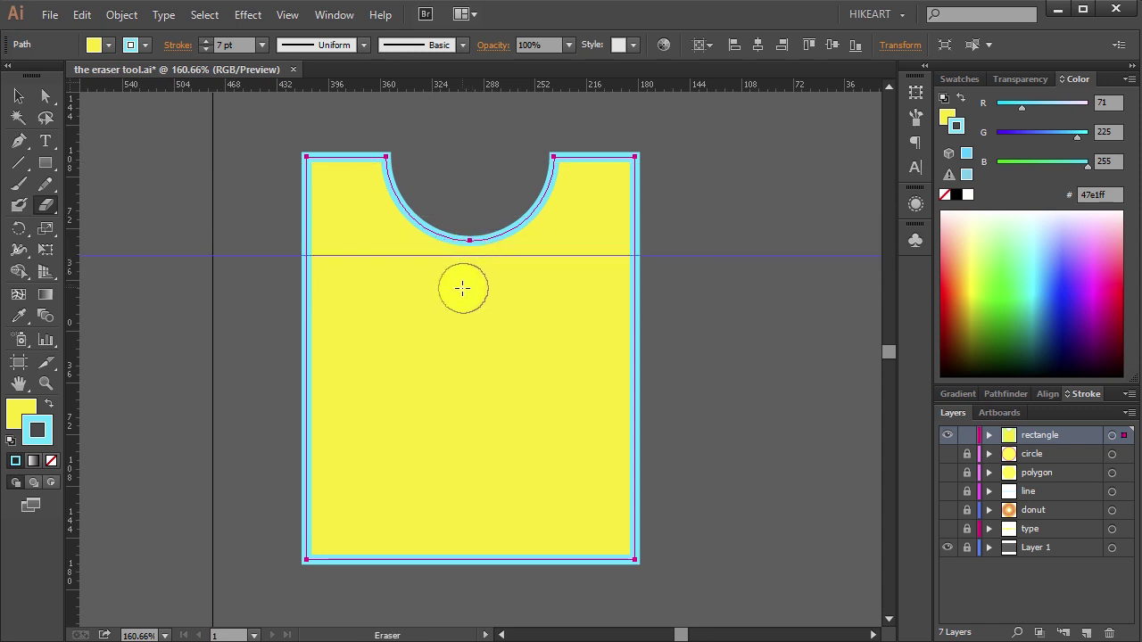
Step: Set a flattened elliptical eraser and cut a curved armhole into the shirt's right side
click(49, 204)
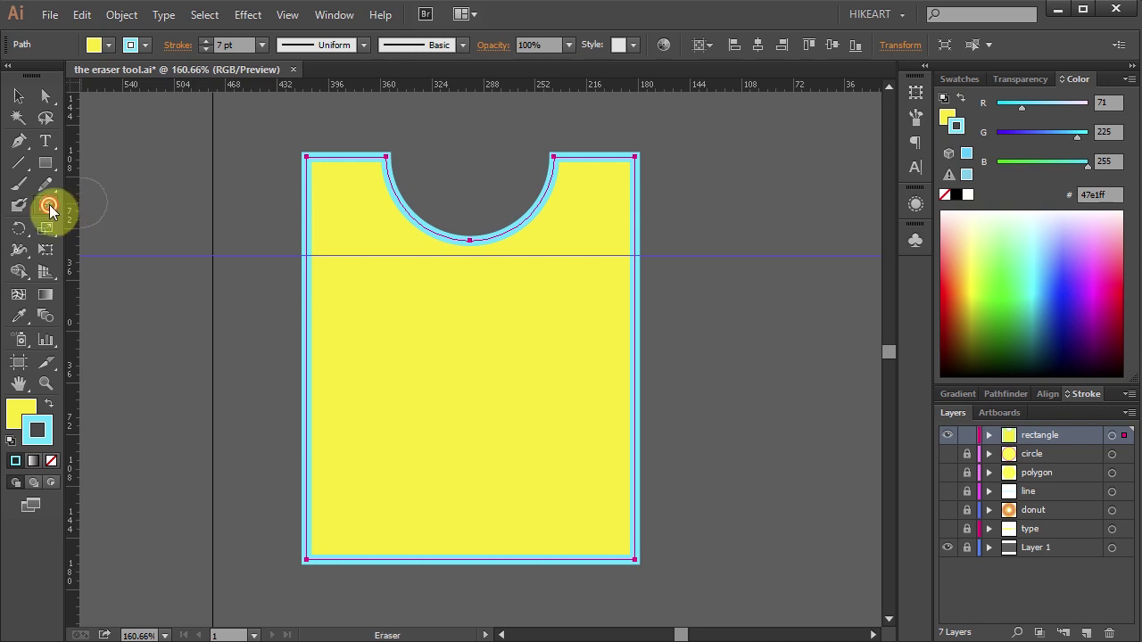
double_click(49, 204)
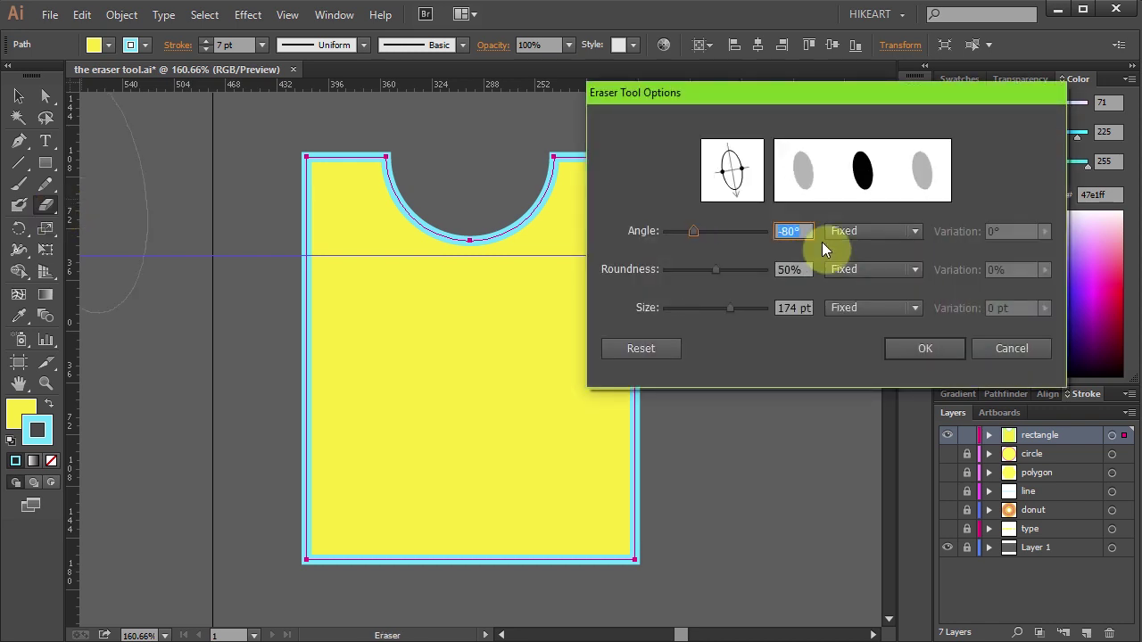
drag(714, 269, 695, 269)
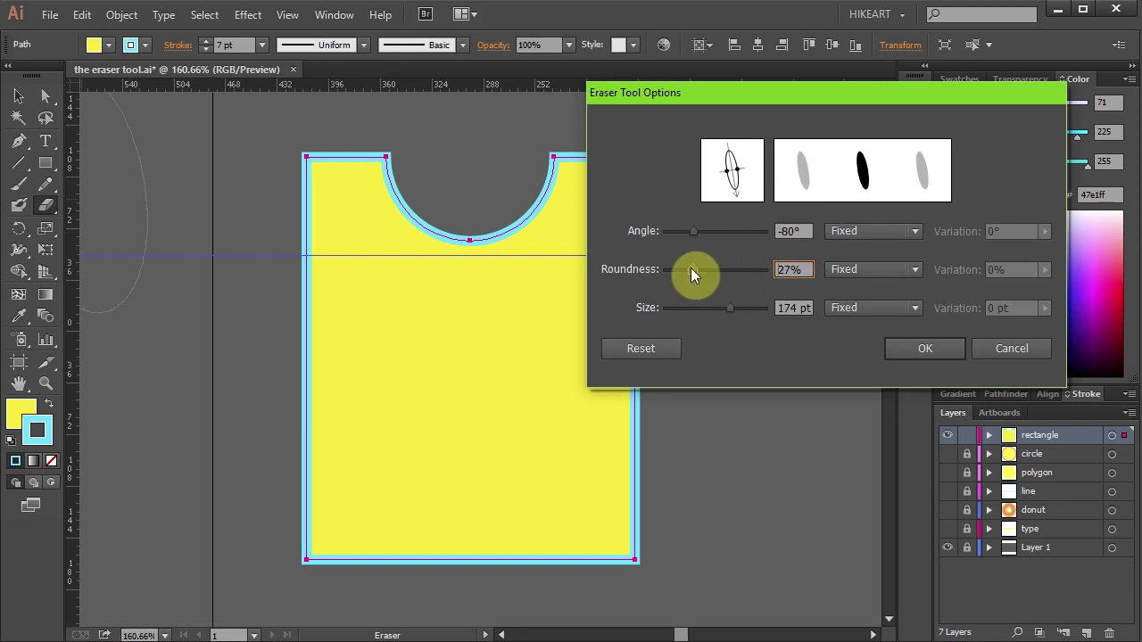
key(Return)
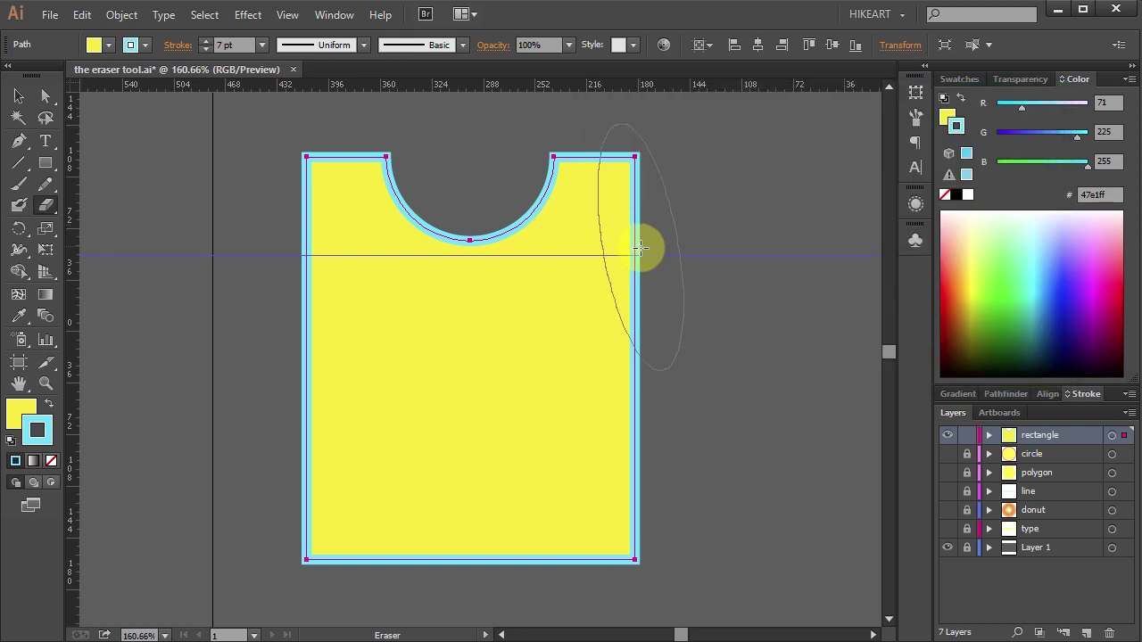
drag(634, 256, 663, 293)
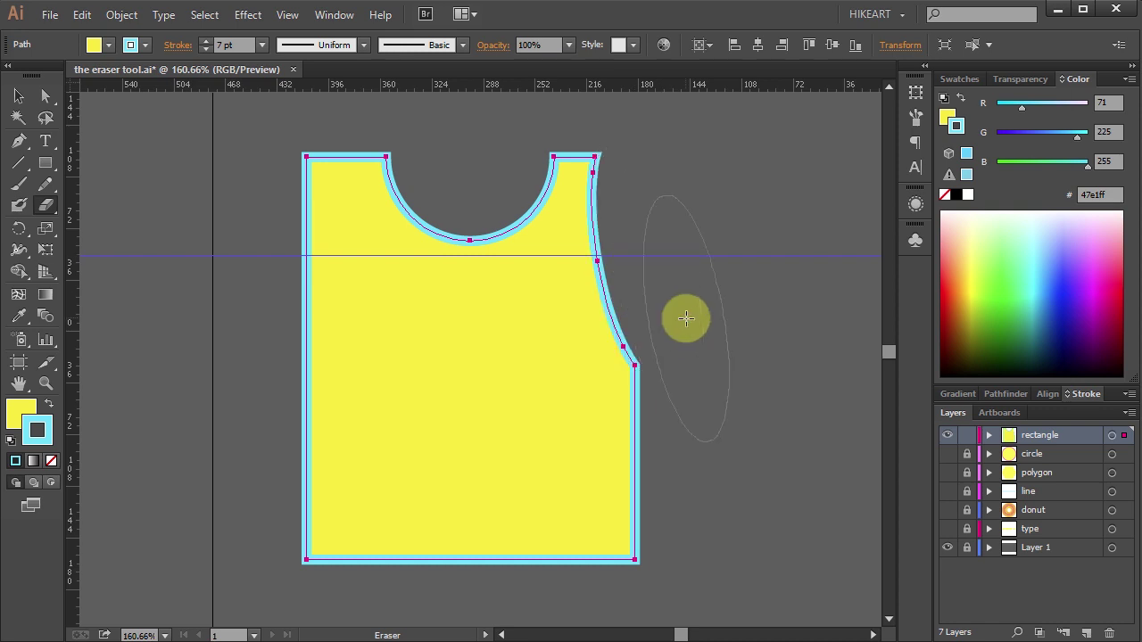
Step: Change the eraser angle to 80°, cut the left armhole, and add a lower horizontal guide
double_click(45, 204)
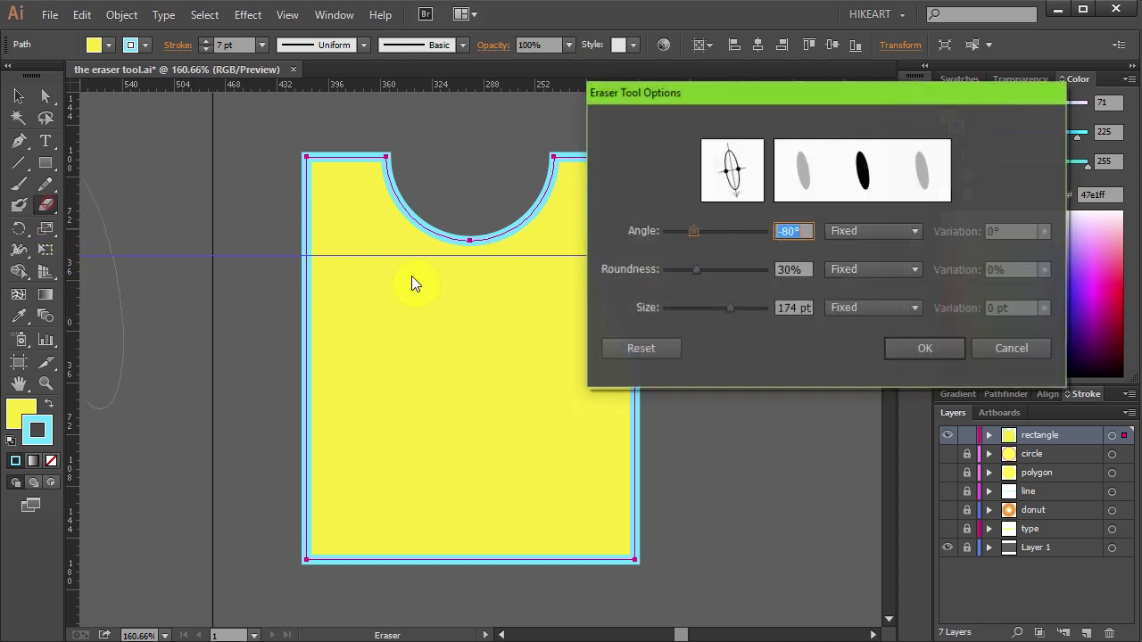
text(80)
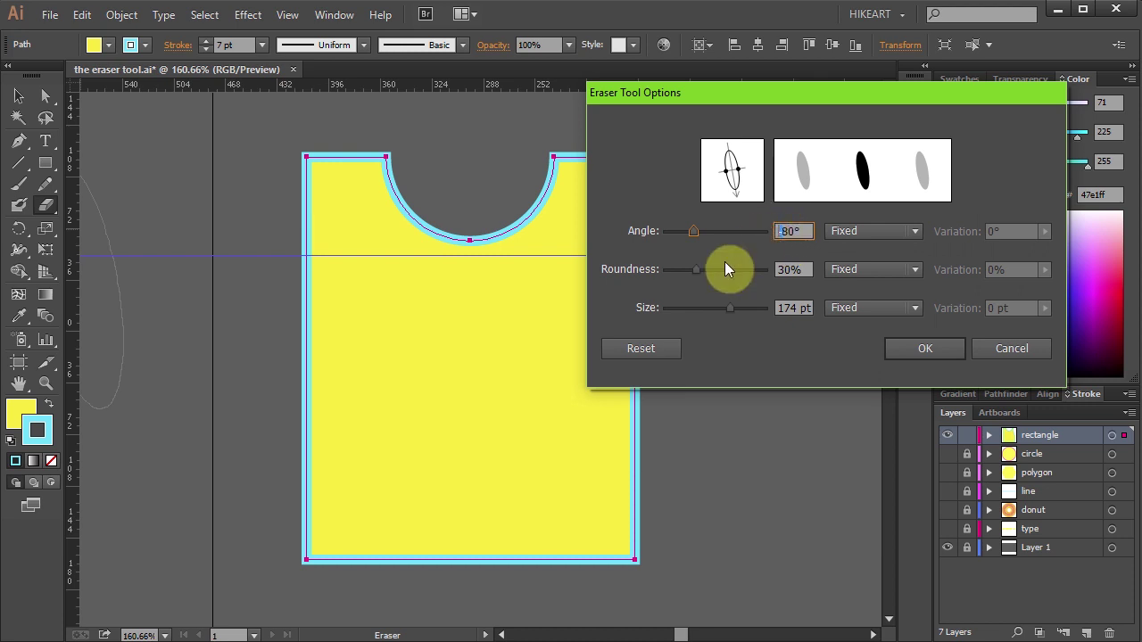
click(919, 349)
drag(607, 156, 626, 357)
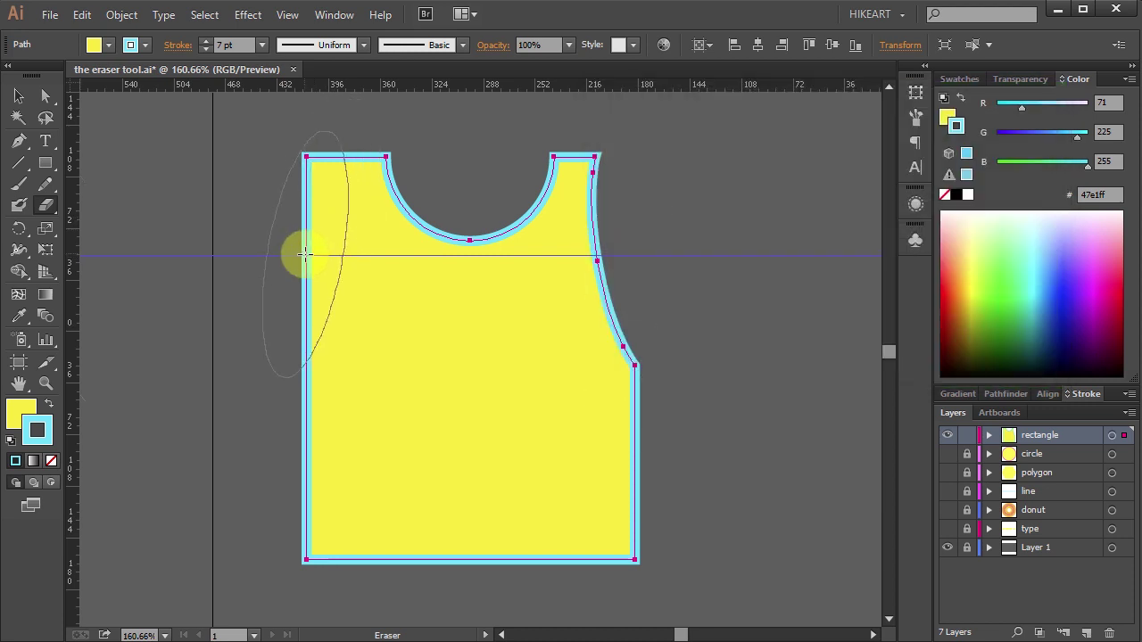
drag(308, 156, 308, 361)
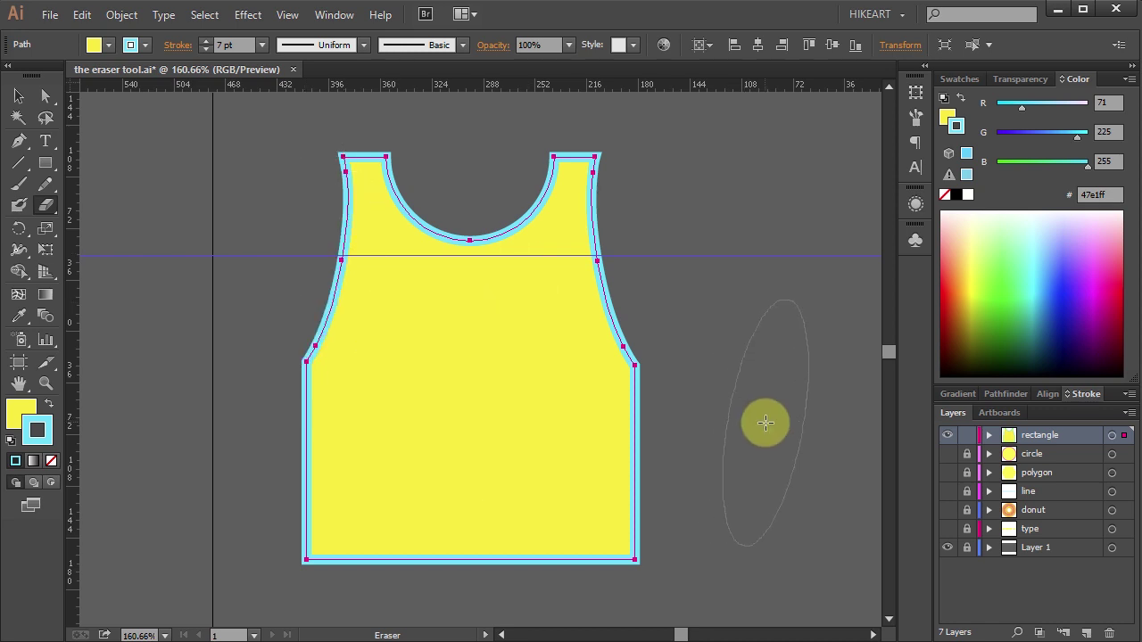
drag(482, 82, 503, 508)
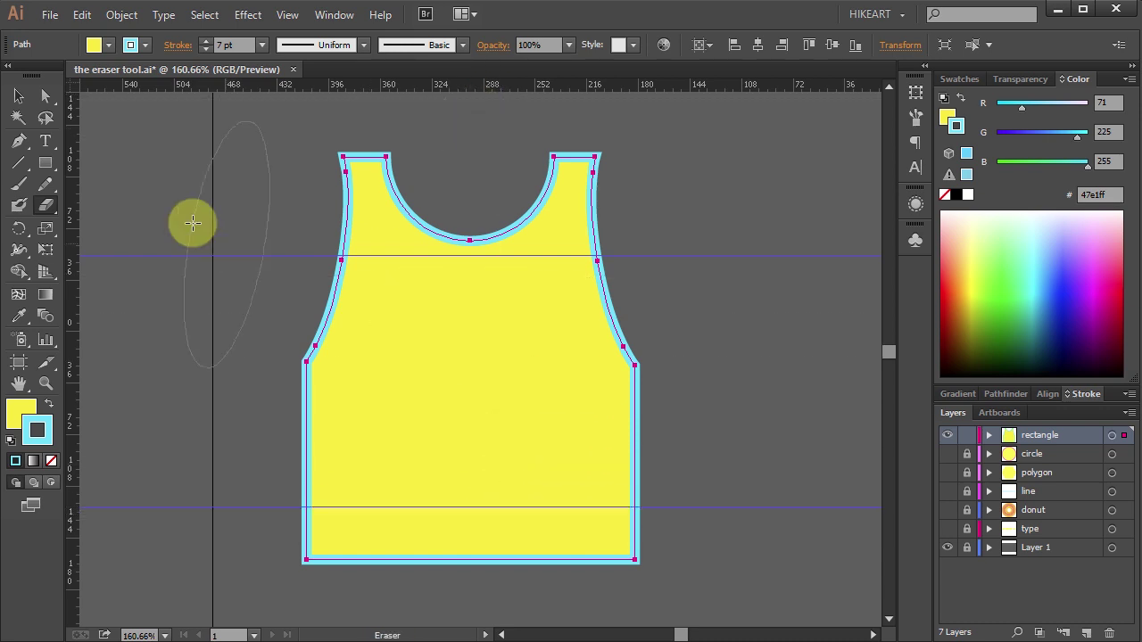
Step: Reset the eraser to a round brush at 32 pt size
double_click(51, 204)
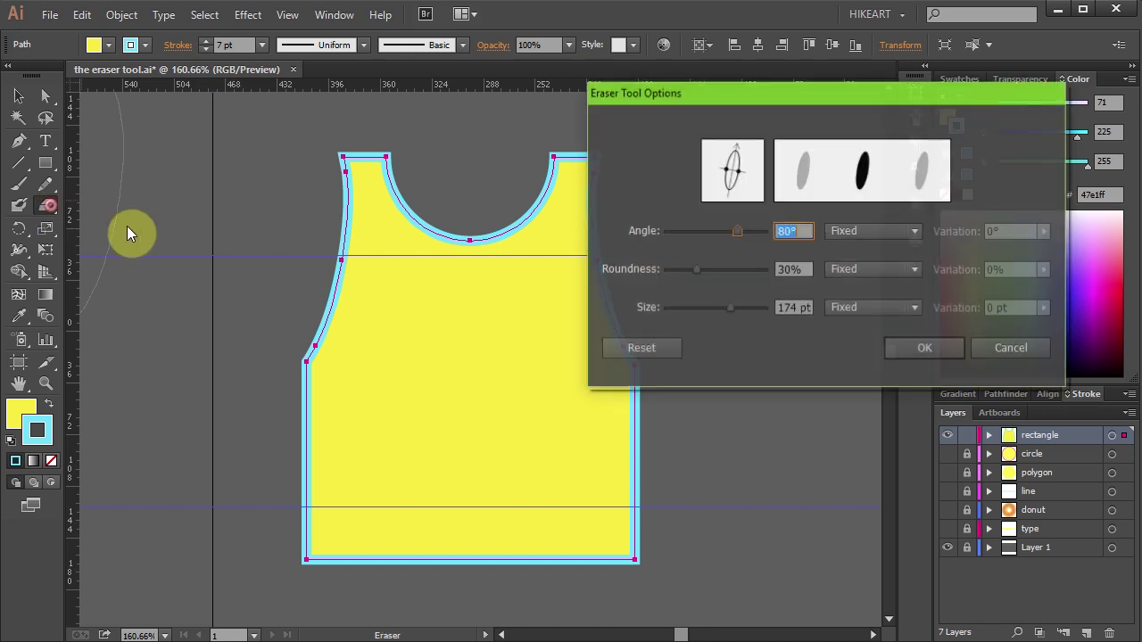
click(640, 348)
drag(671, 307, 681, 313)
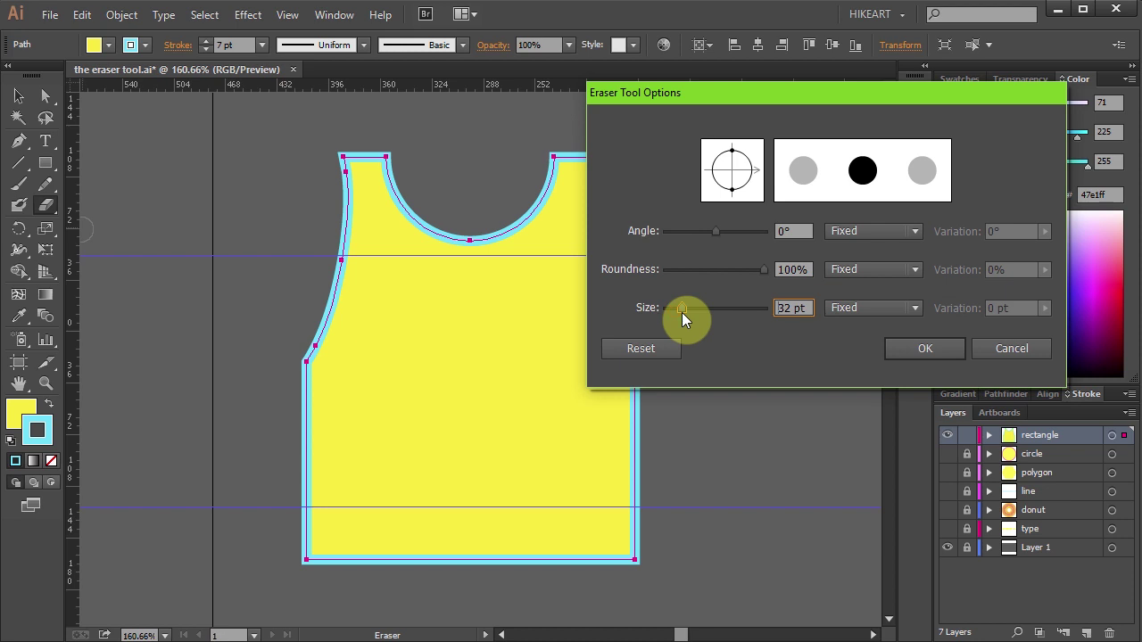
click(945, 351)
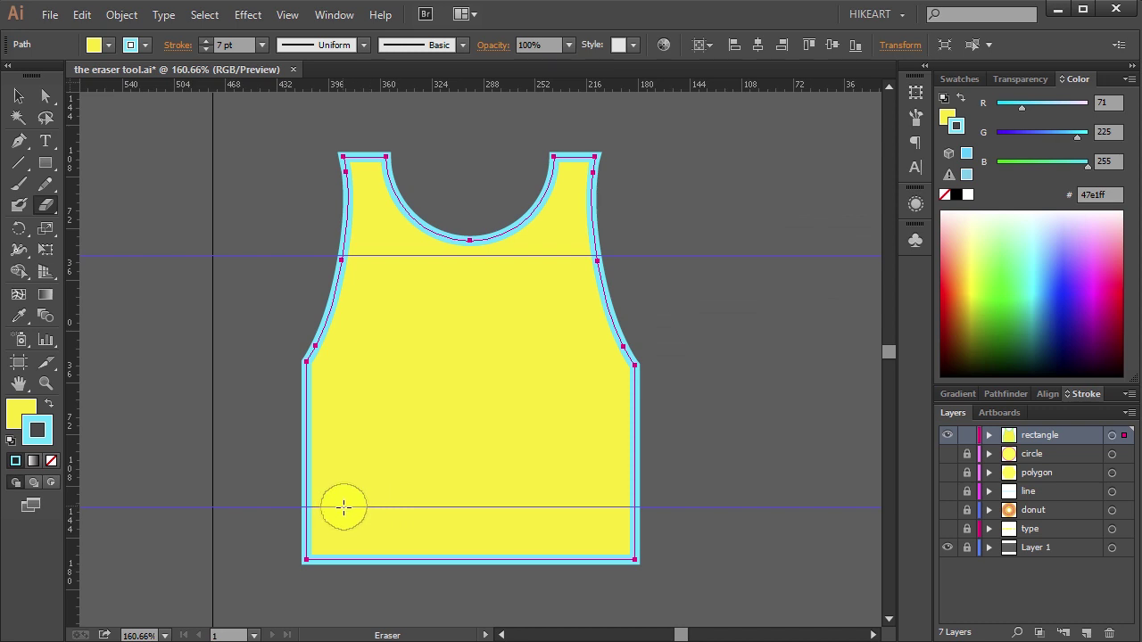
Step: Punch three round holes along the hem guide, then hide guides and fit the artboard
click(361, 507)
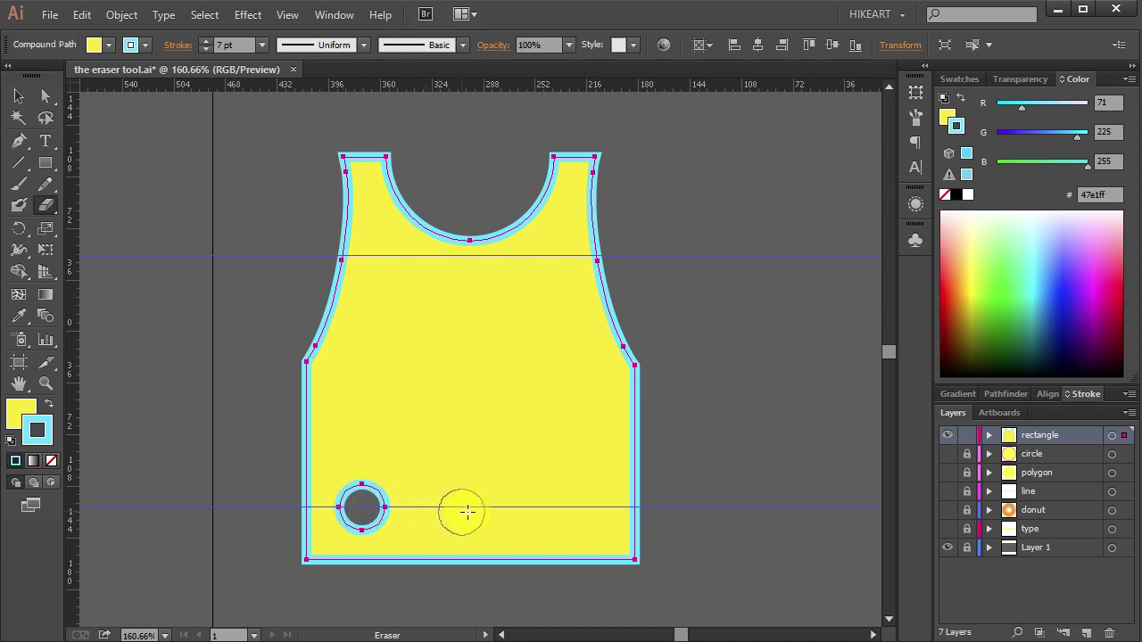
click(473, 508)
click(577, 508)
key(ctrl+semicolon)
click(738, 446)
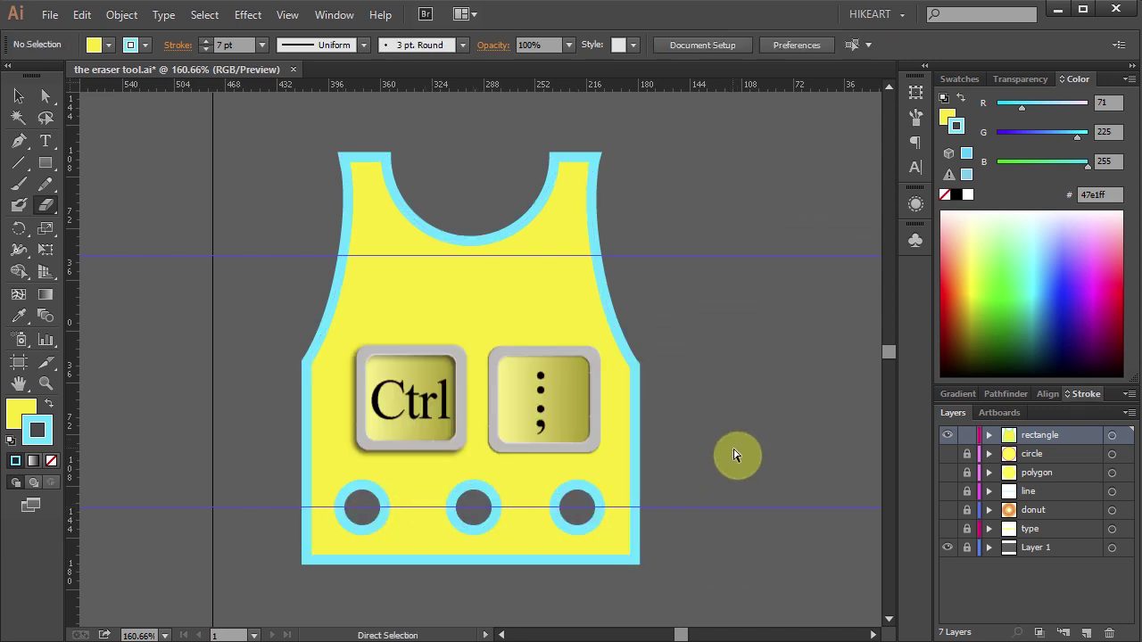
key(ctrl+0)
Step: Show, unlock and target the circle layer, then zoom in on the circle
click(949, 455)
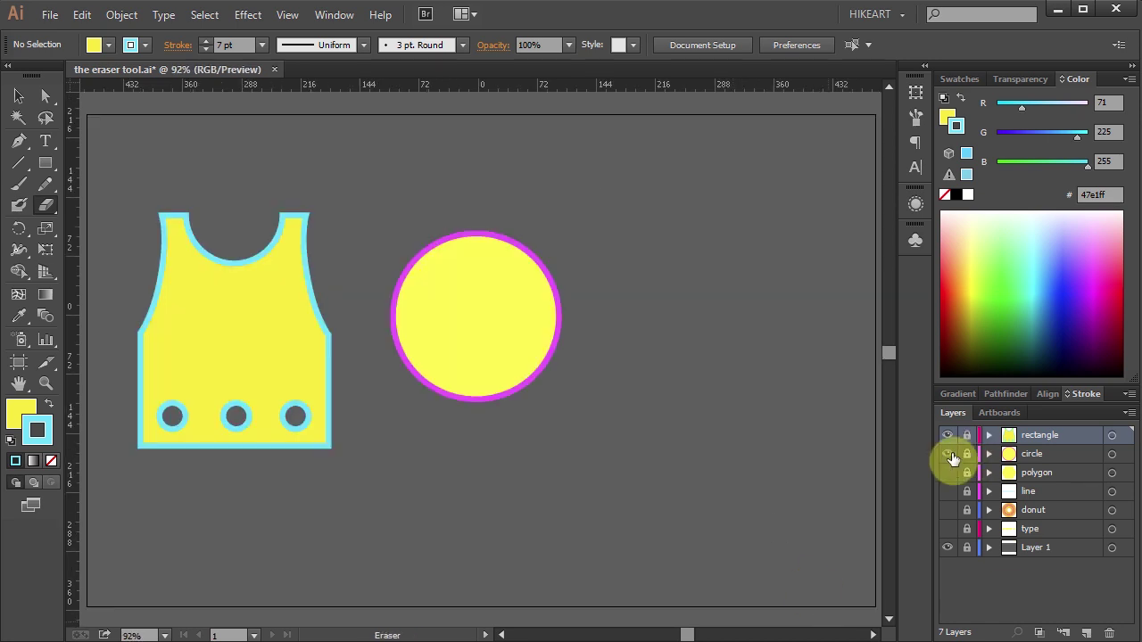
click(966, 454)
click(1113, 454)
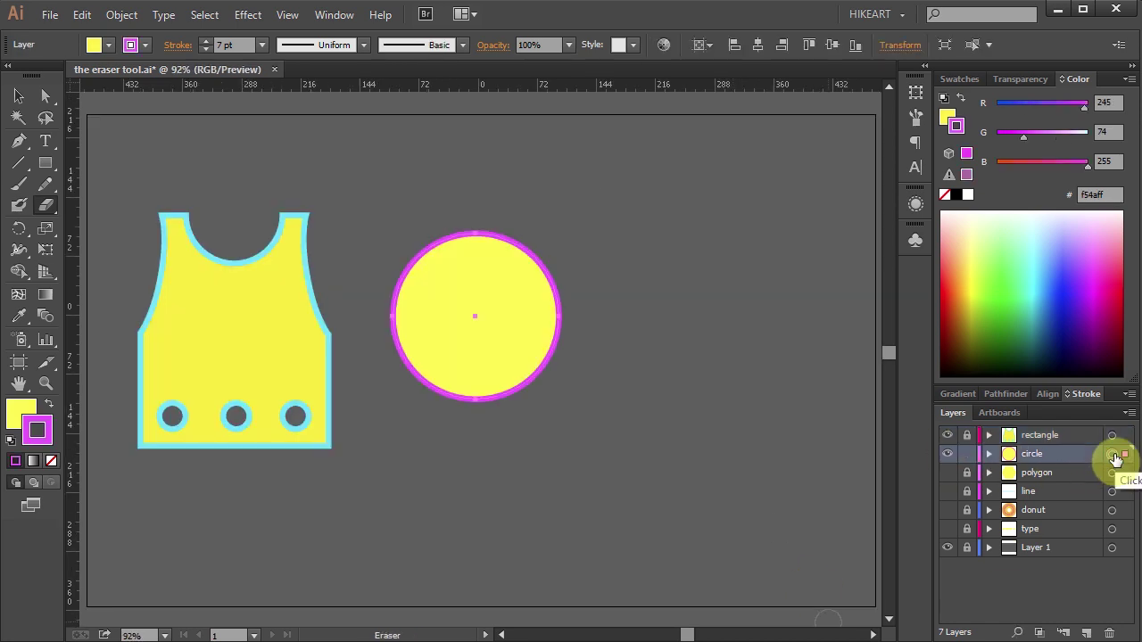
key(z)
drag(366, 216, 579, 413)
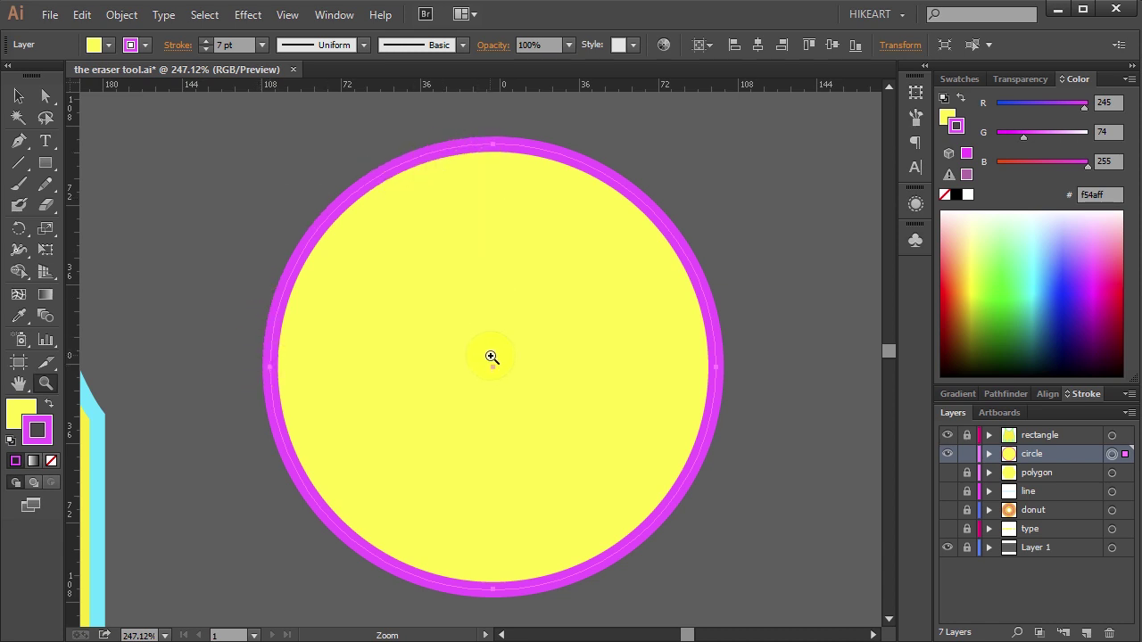
Step: Erase the circle's upper-left quarter with an Alt-drag rectangle instead of a freehand cut
click(42, 208)
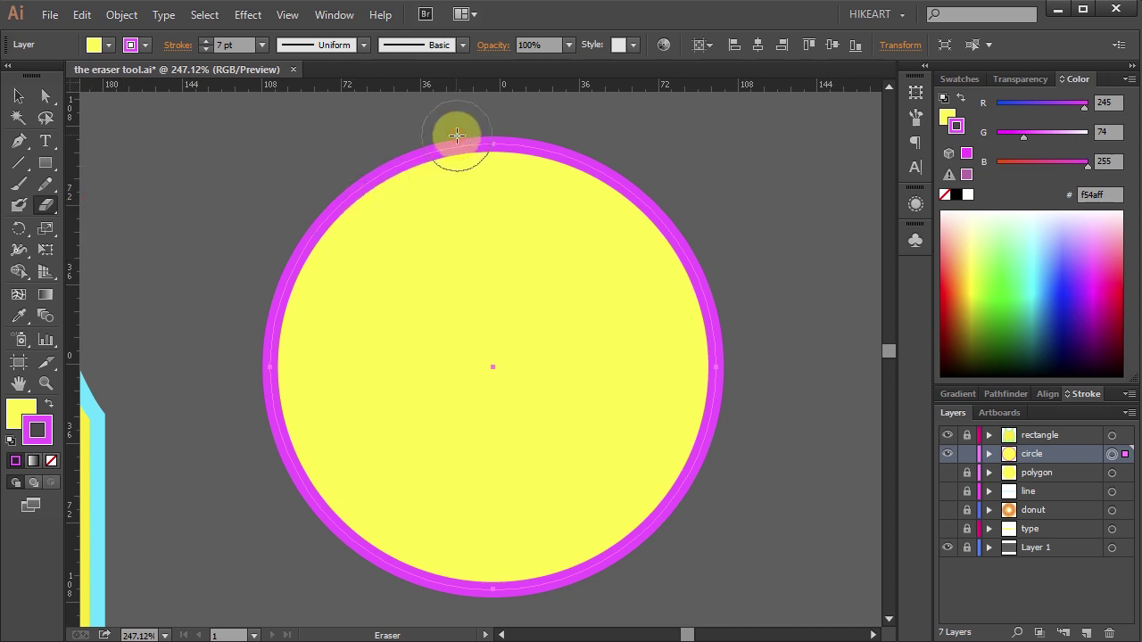
mouse_move(456, 135)
mouse_down()
mouse_move(458, 343)
mouse_move(272, 316)
mouse_move(412, 153)
mouse_move(320, 285)
mouse_move(379, 218)
mouse_up()
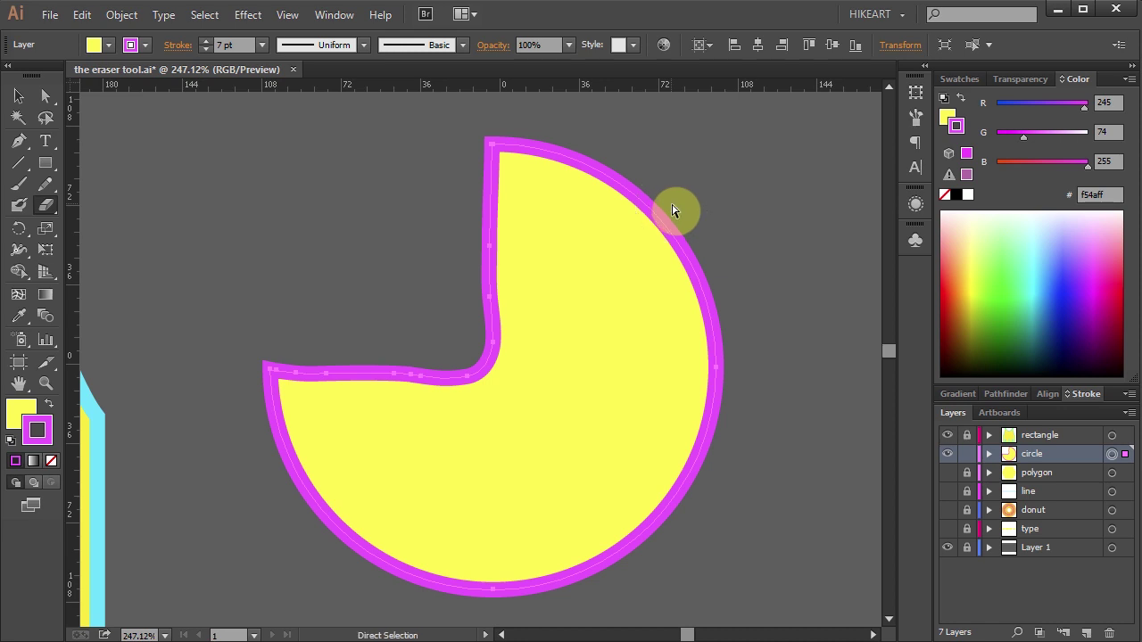
key(ctrl+z)
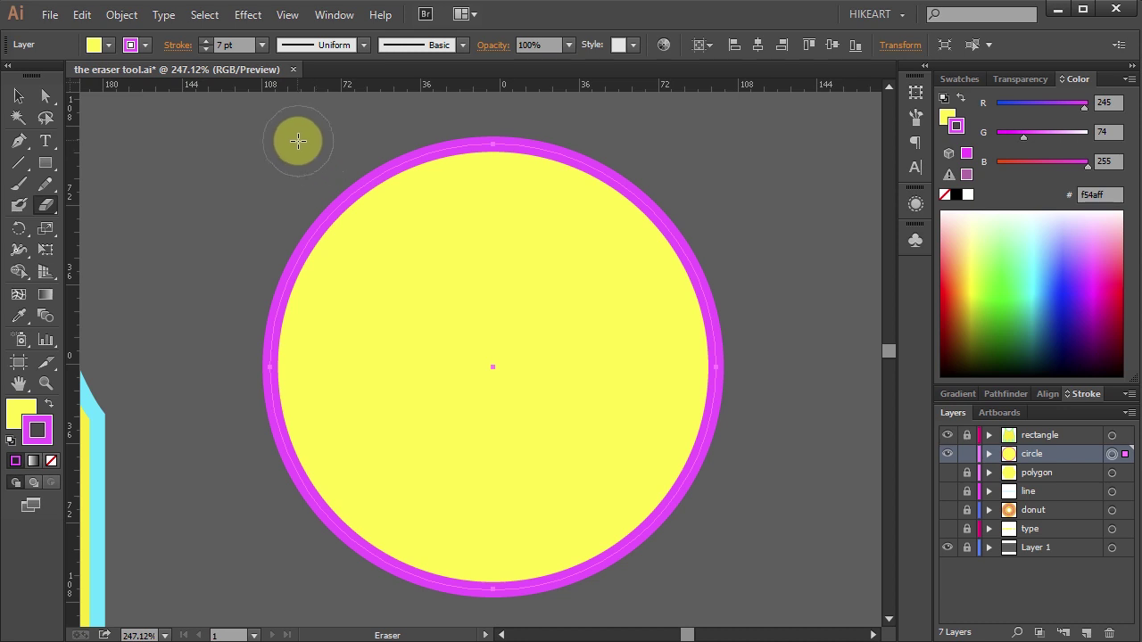
key(alt)
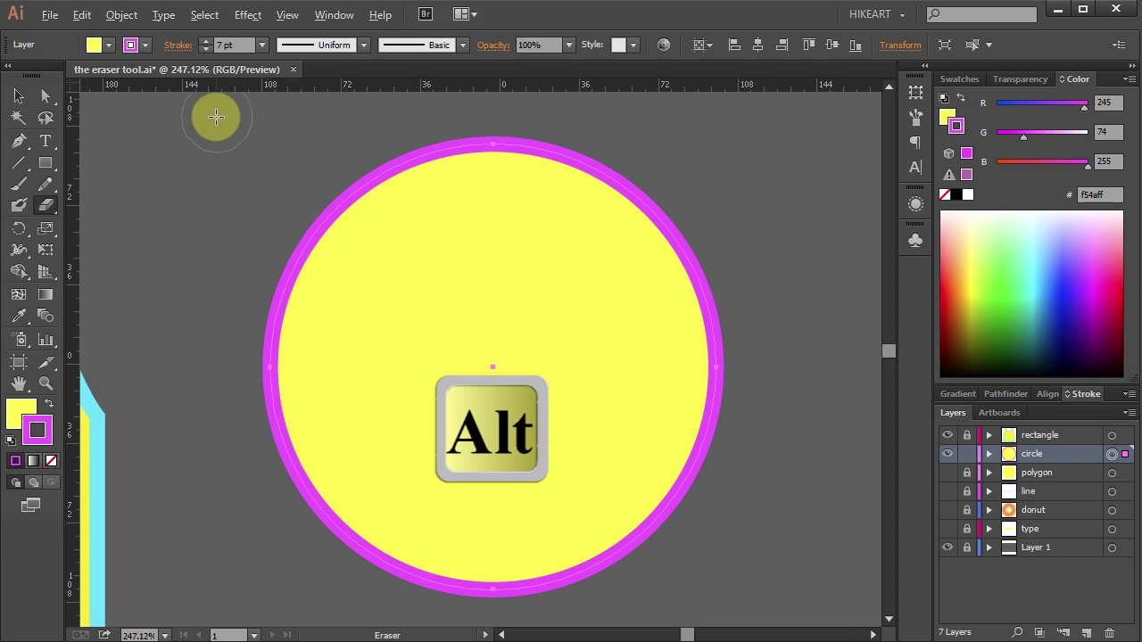
mouse_move(214, 111)
mouse_down()
mouse_move(243, 143)
mouse_move(224, 263)
mouse_move(327, 146)
mouse_move(484, 144)
mouse_move(285, 146)
mouse_move(380, 277)
mouse_move(491, 331)
mouse_move(493, 366)
mouse_up()
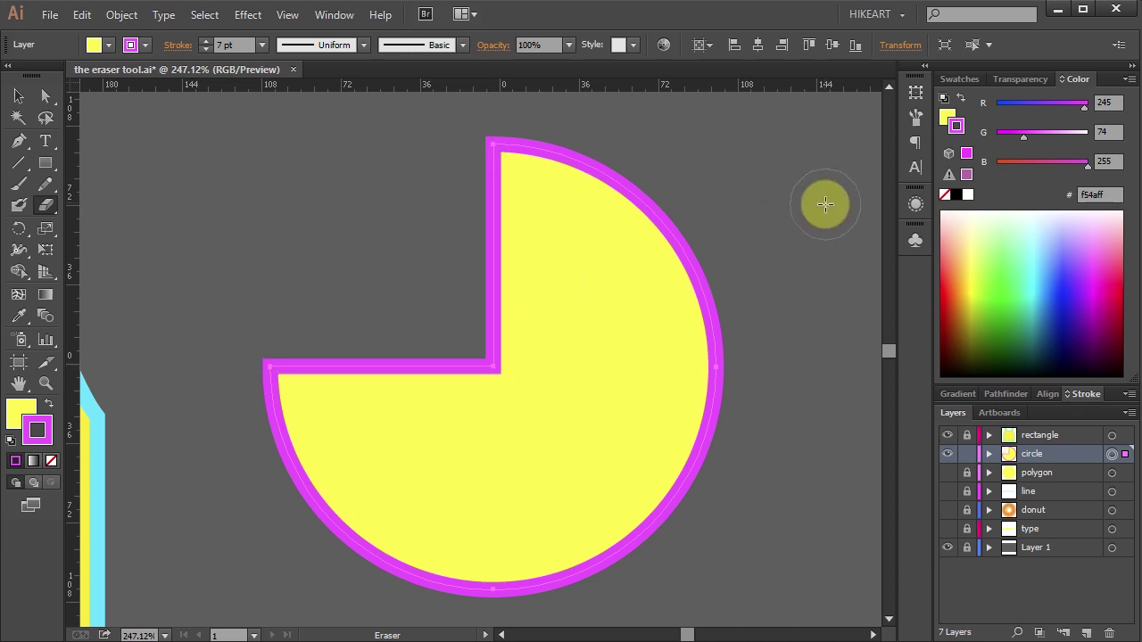
key(ctrl+0)
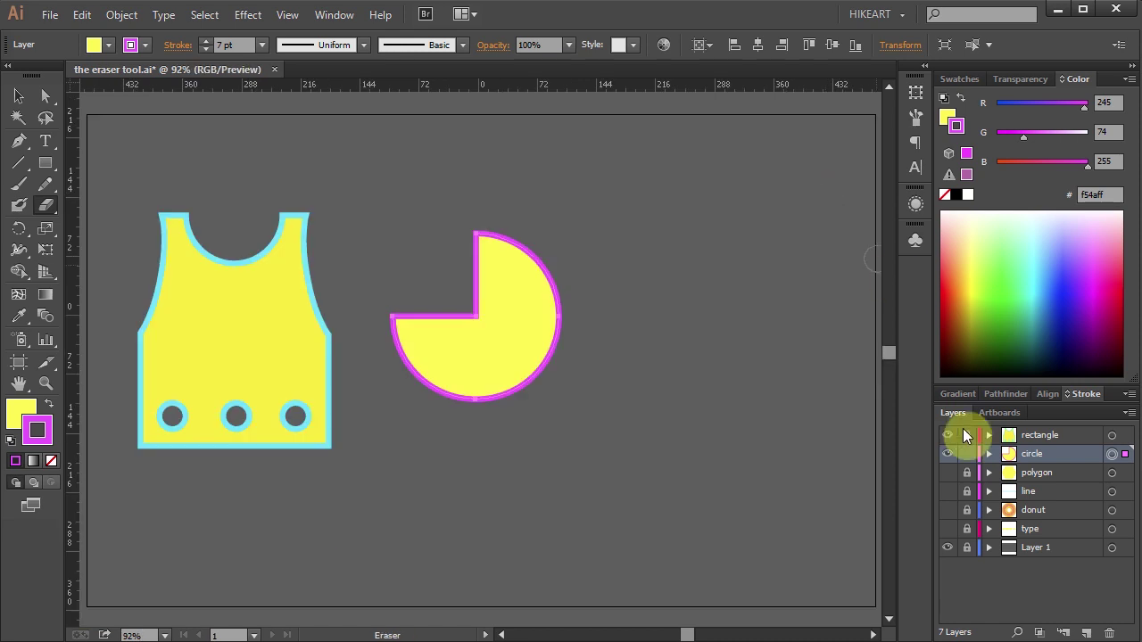
Step: Lock the circle layer, then show, unlock and target the polygon layer and zoom to the hexagon
click(967, 453)
click(948, 472)
click(967, 471)
click(1112, 472)
key(z)
drag(609, 198, 859, 420)
key(a)
click(12, 419)
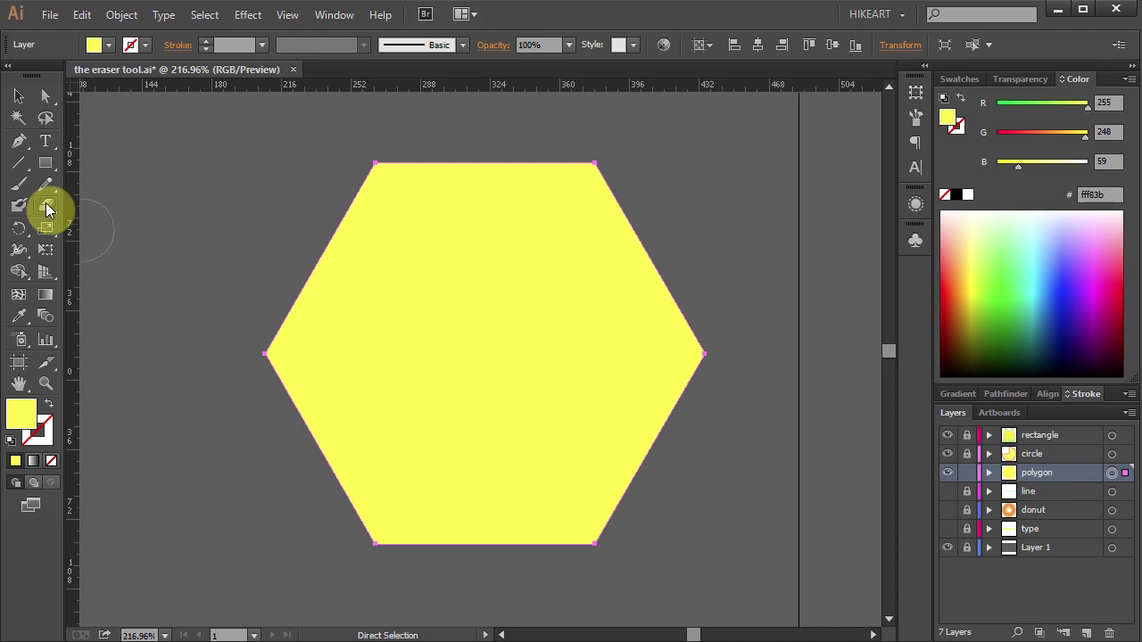
Step: Set a thin eraser (7% roundness, -135° angle) and cut an S-shaped gap through the hexagon
double_click(47, 207)
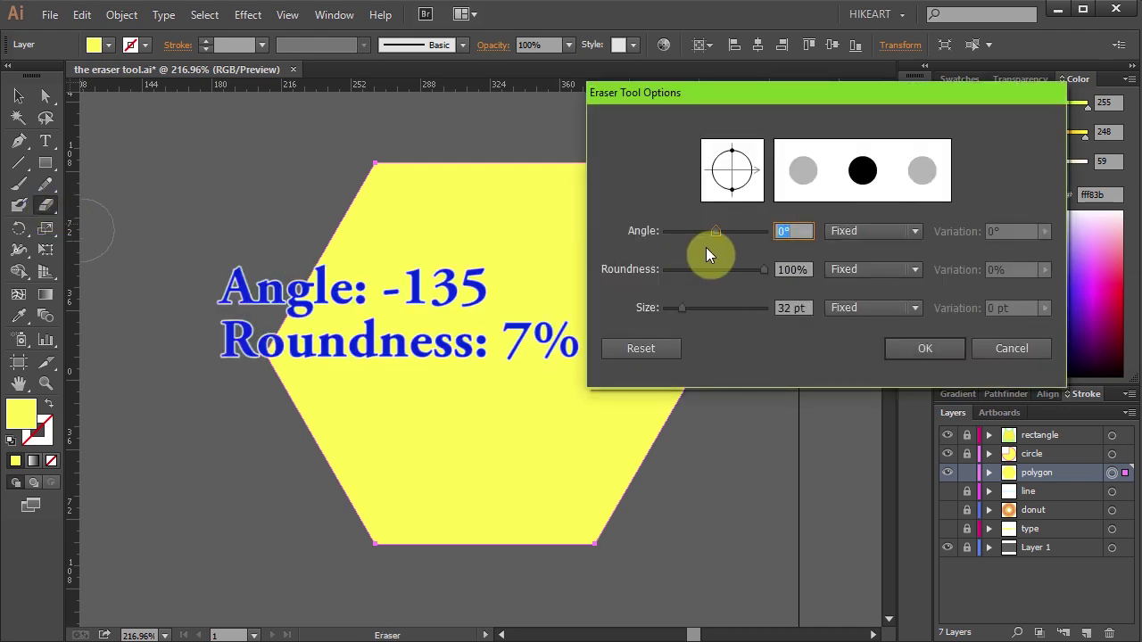
drag(740, 269, 672, 268)
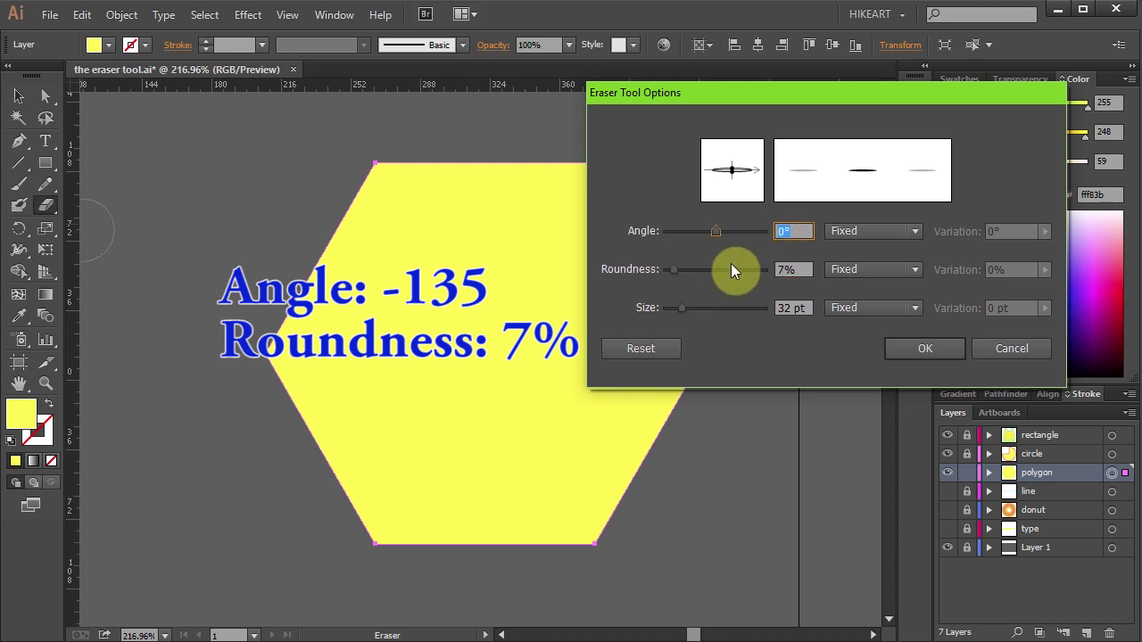
text(-135)
click(925, 348)
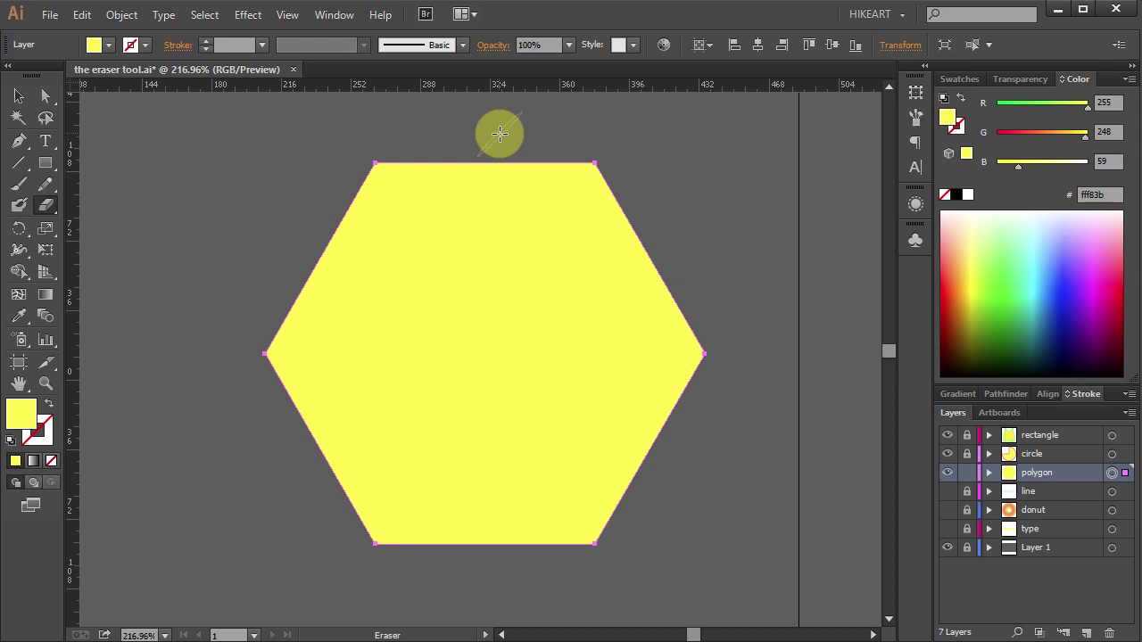
mouse_move(499, 134)
mouse_down()
mouse_move(472, 163)
mouse_move(455, 280)
mouse_move(548, 377)
mouse_move(566, 488)
mouse_move(521, 558)
mouse_up()
key(ctrl+shift+a)
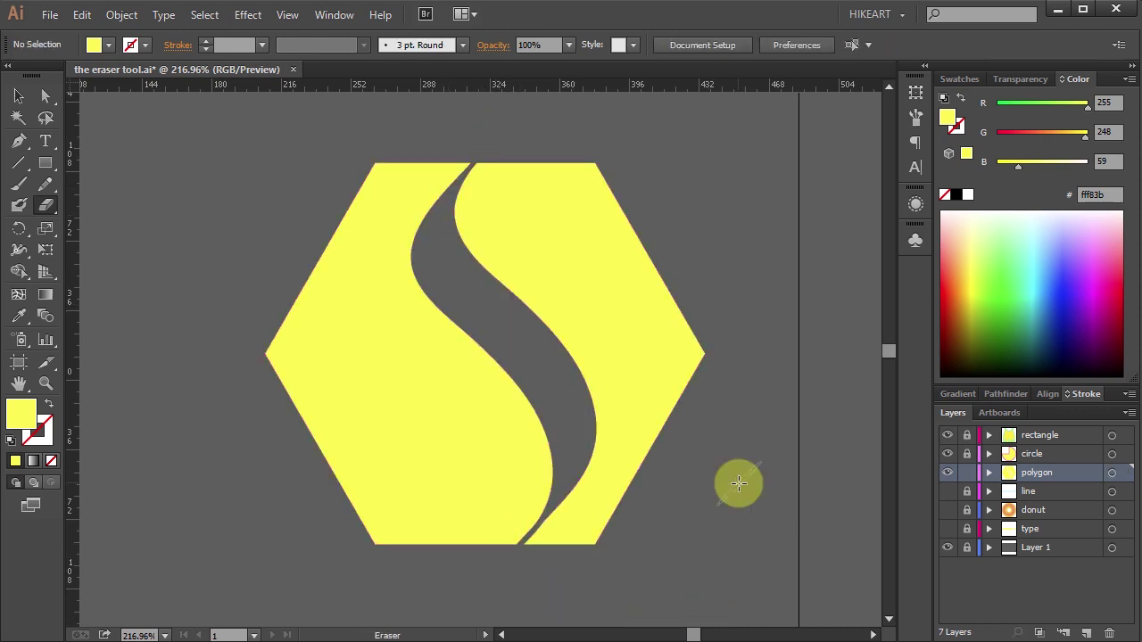
key(ctrl+0)
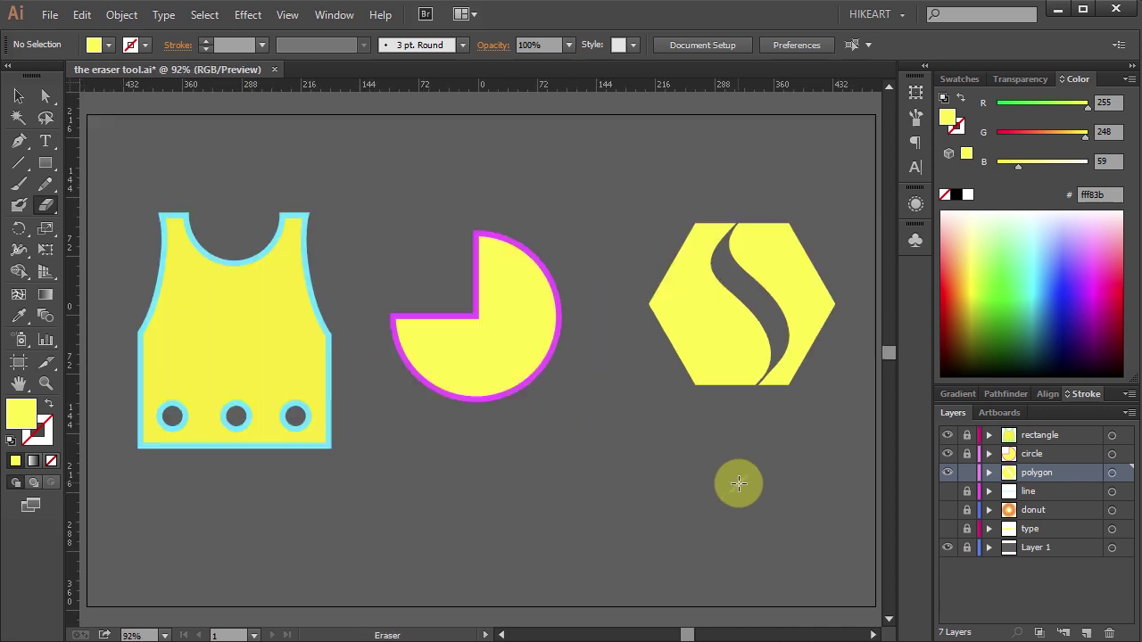
Step: Make the line layer visible, zoom in on the blue line and select it
click(948, 491)
key(z)
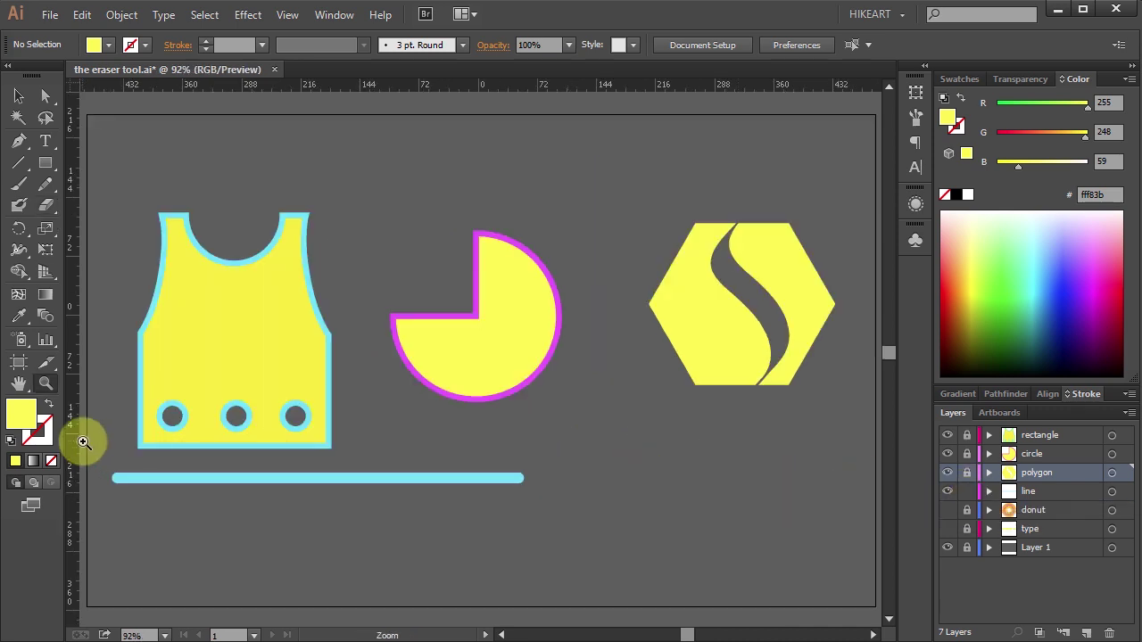
drag(83, 441, 551, 612)
key(a)
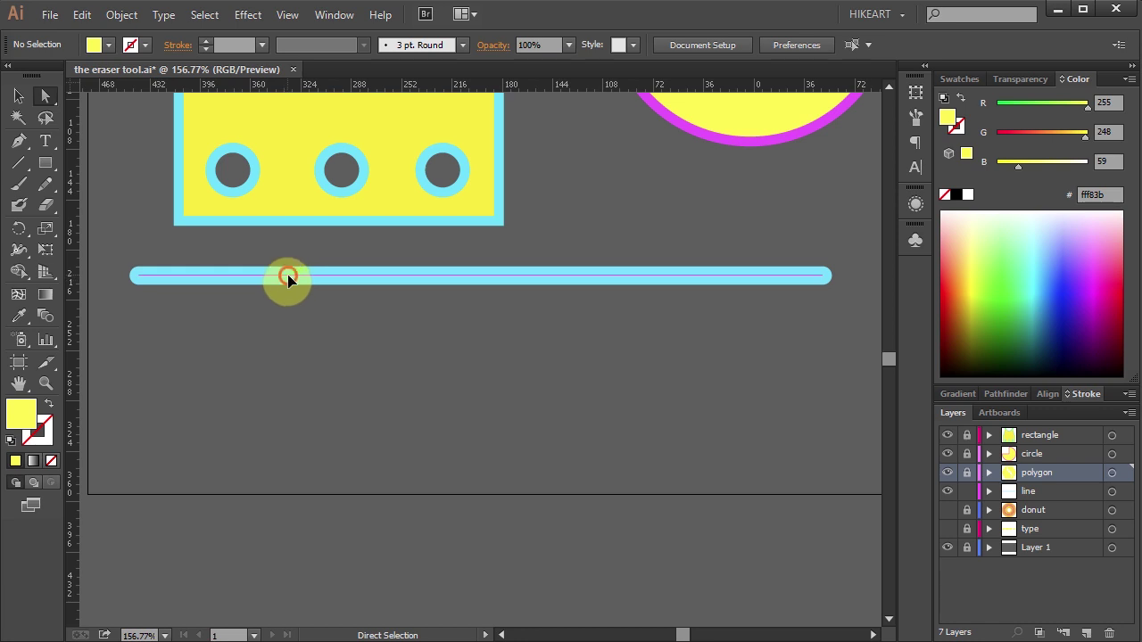
click(288, 275)
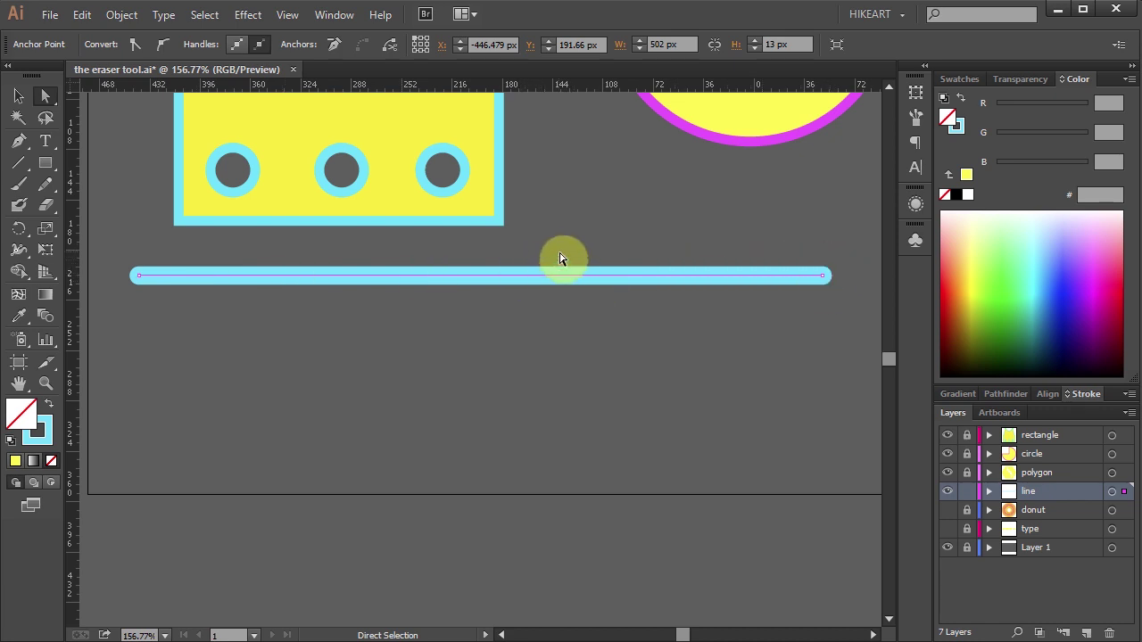
Step: Reset the eraser to defaults, erase a trial gap through the line, then restore it whole
key(shift+e)
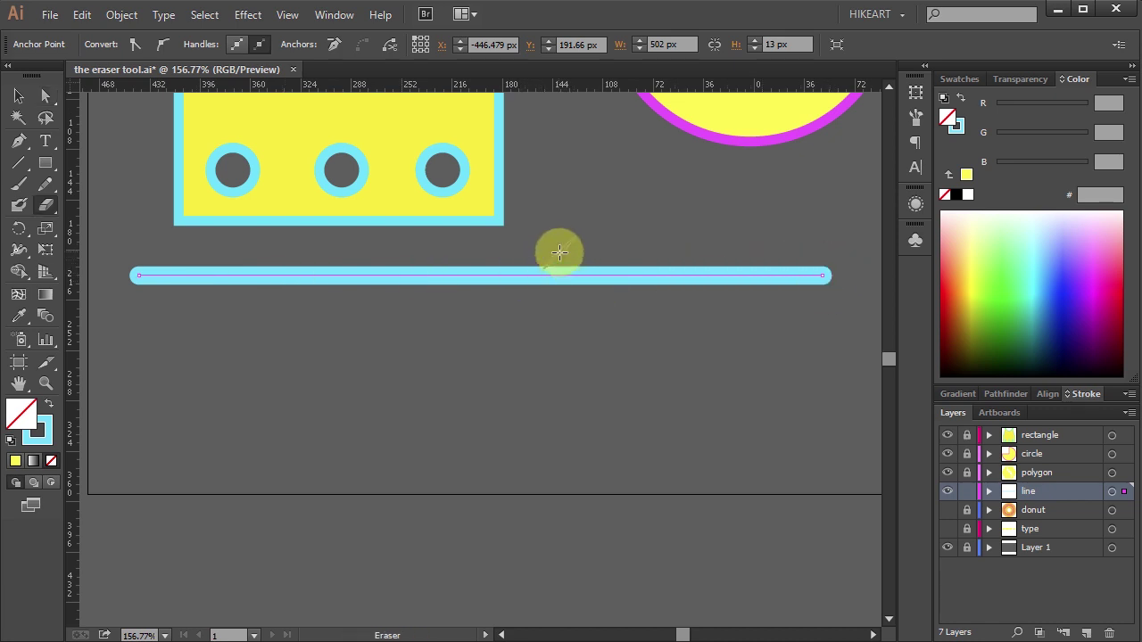
double_click(42, 205)
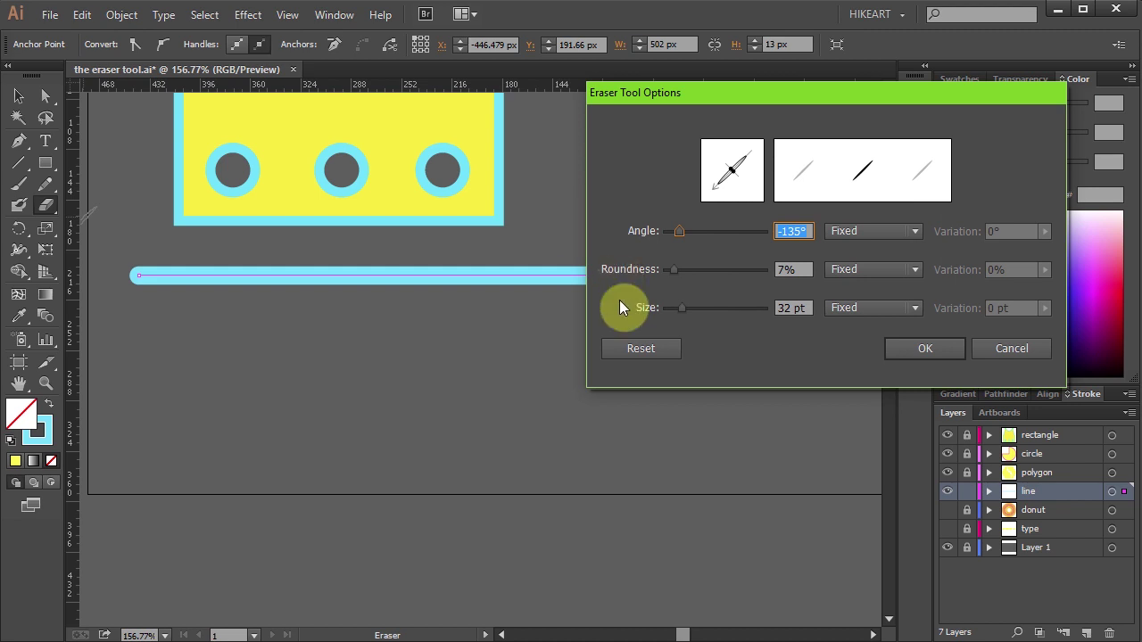
click(644, 348)
click(902, 348)
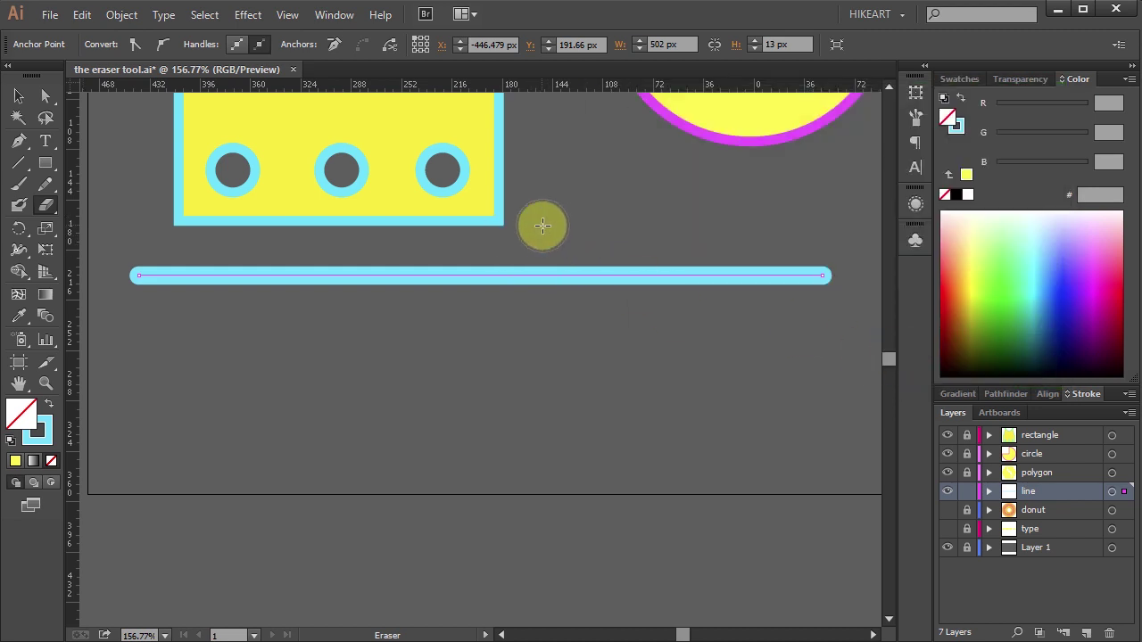
drag(542, 226, 542, 314)
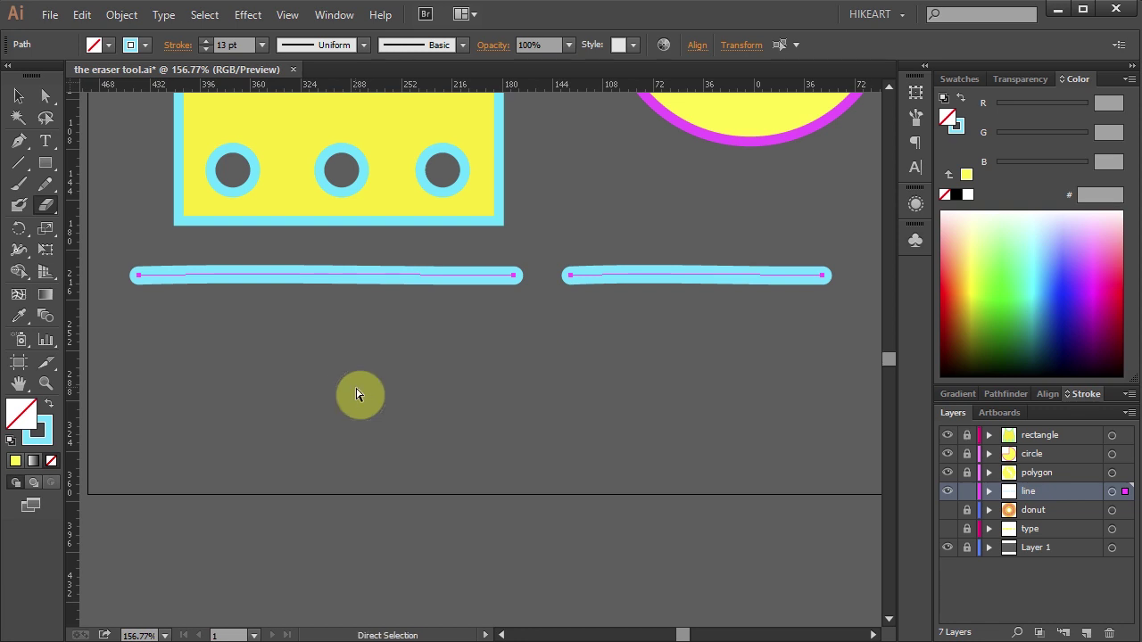
key(ctrl+j)
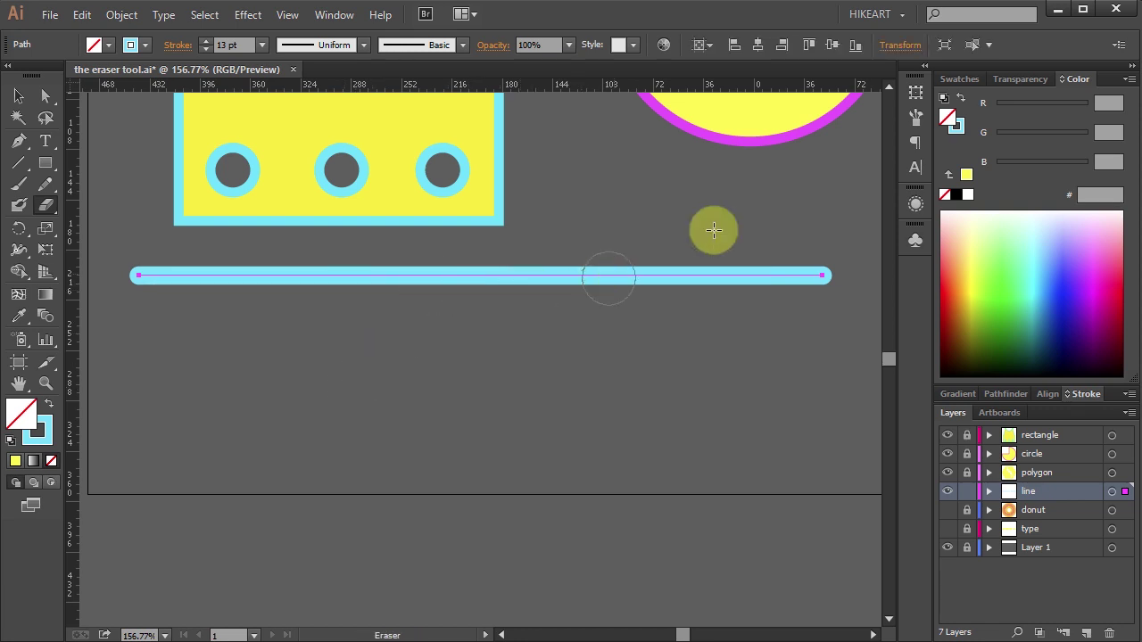
Step: Apply the red arrow brush from the Arrows_Special library to the line
click(916, 116)
click(705, 271)
click(646, 338)
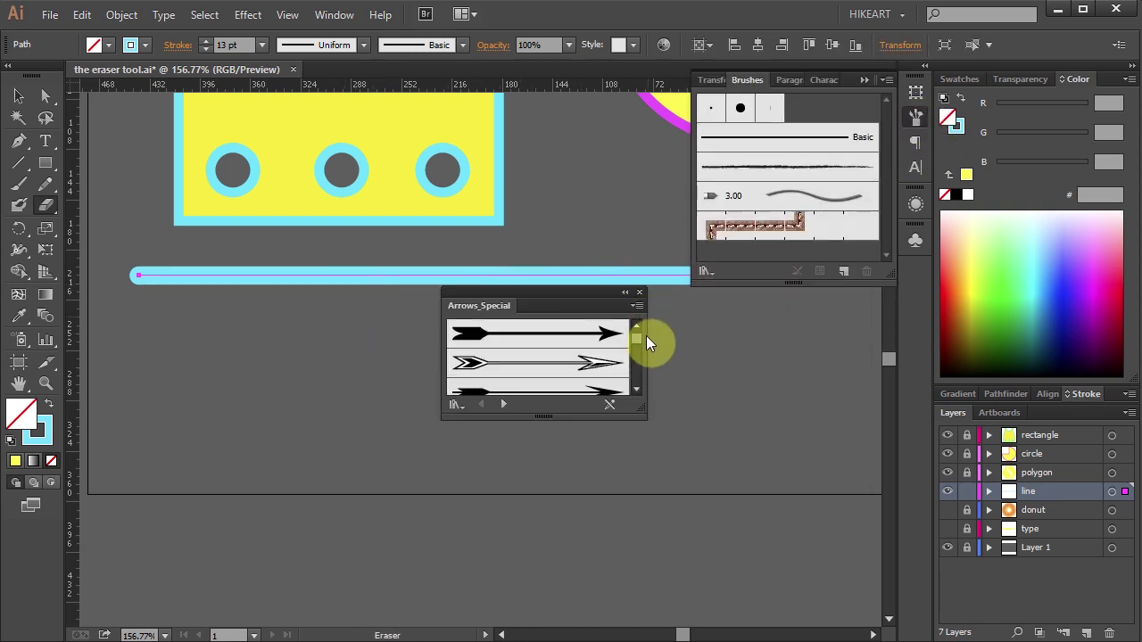
drag(637, 332, 639, 375)
click(567, 385)
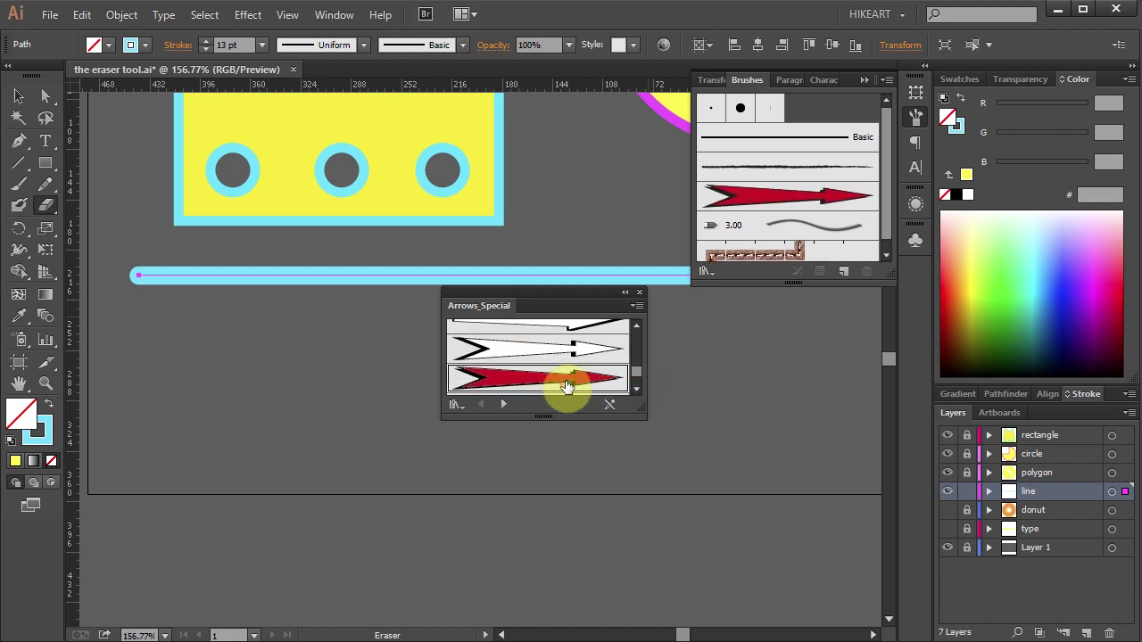
click(639, 292)
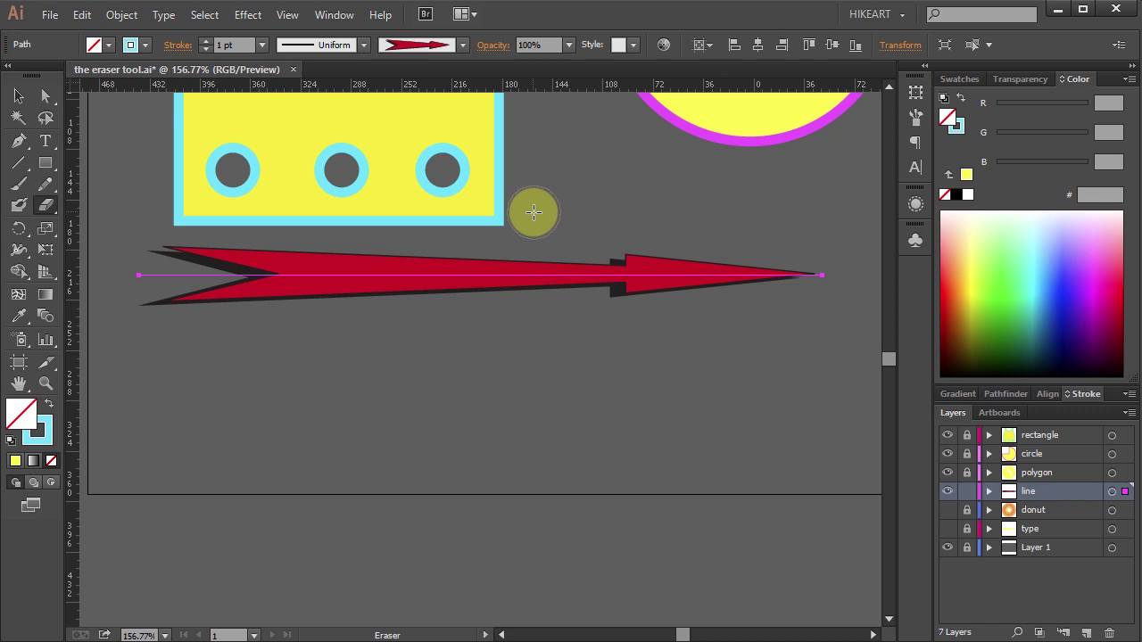
Step: Try erasing a gap through the arrow, undo it, and Alt-drag a copy directly below
mouse_move(517, 263)
mouse_down()
mouse_move(520, 292)
mouse_move(538, 219)
mouse_move(541, 327)
mouse_up()
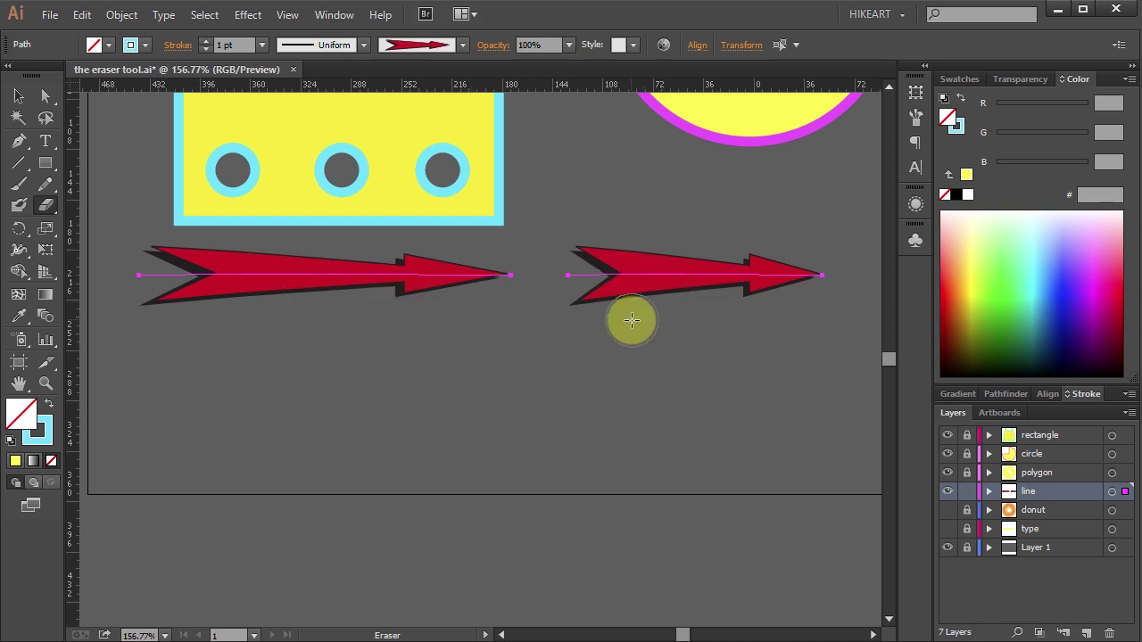
key(ctrl+z)
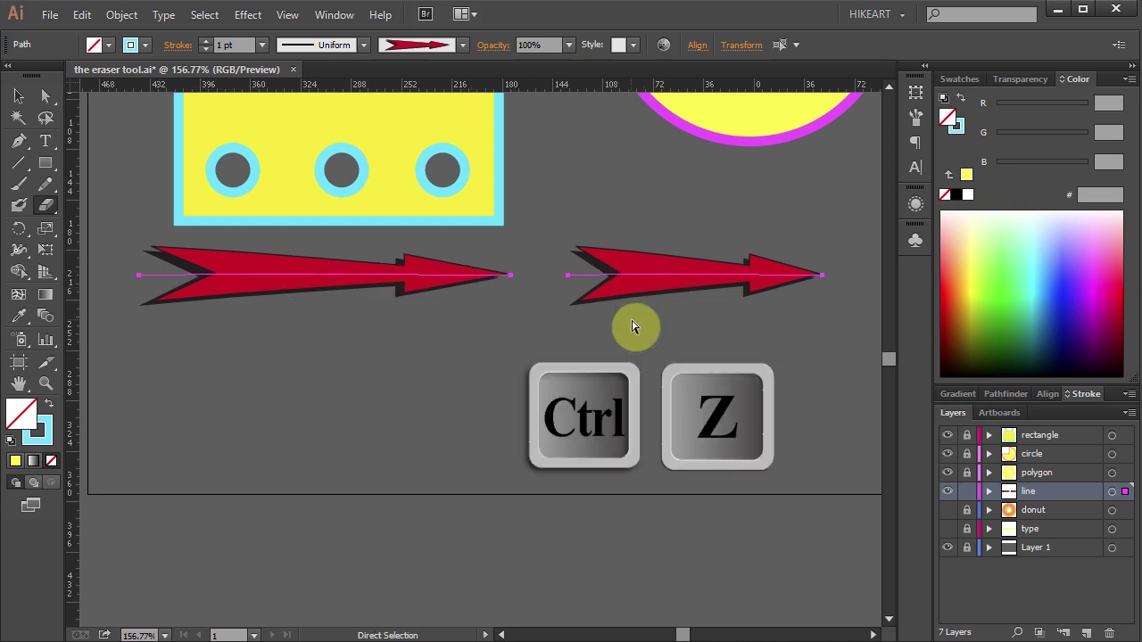
key(ctrl+z)
key(v)
click(476, 278)
drag(480, 276, 487, 399)
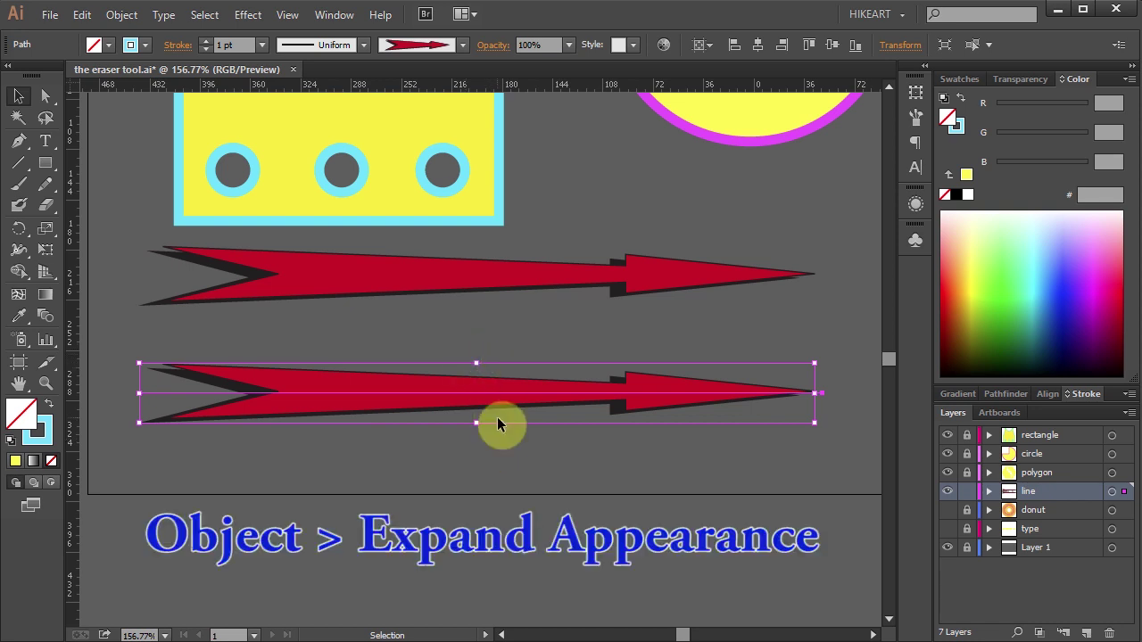
Step: Expand the lower arrow's appearance and erase one straight vertical cut that splits it in two
click(116, 18)
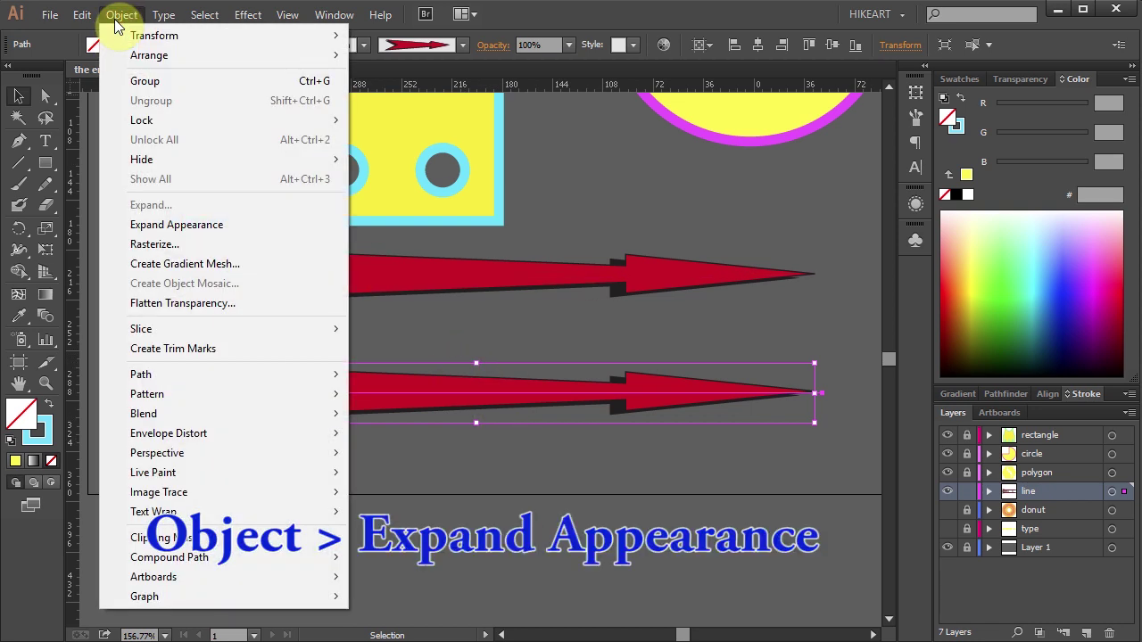
click(240, 224)
key(shift+e)
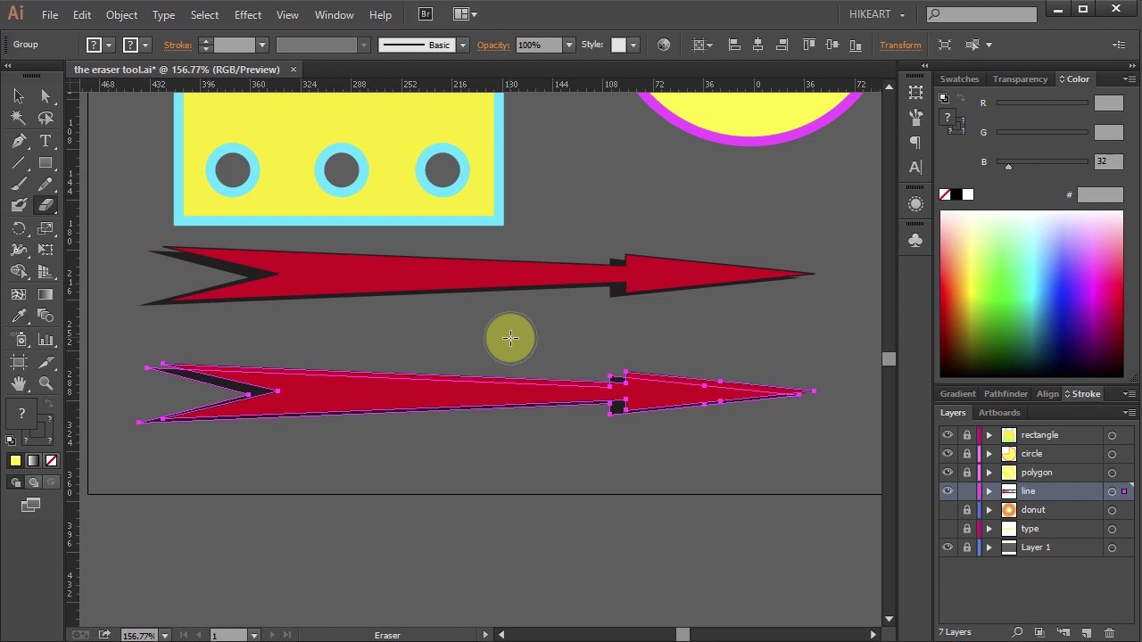
key(shift)
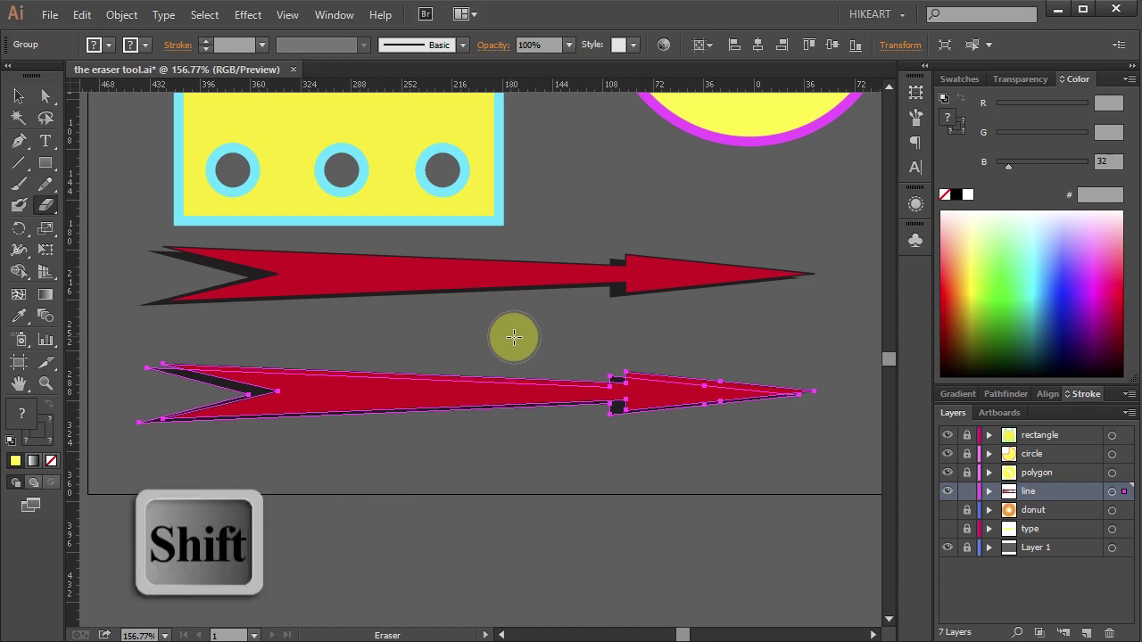
drag(514, 342, 512, 446)
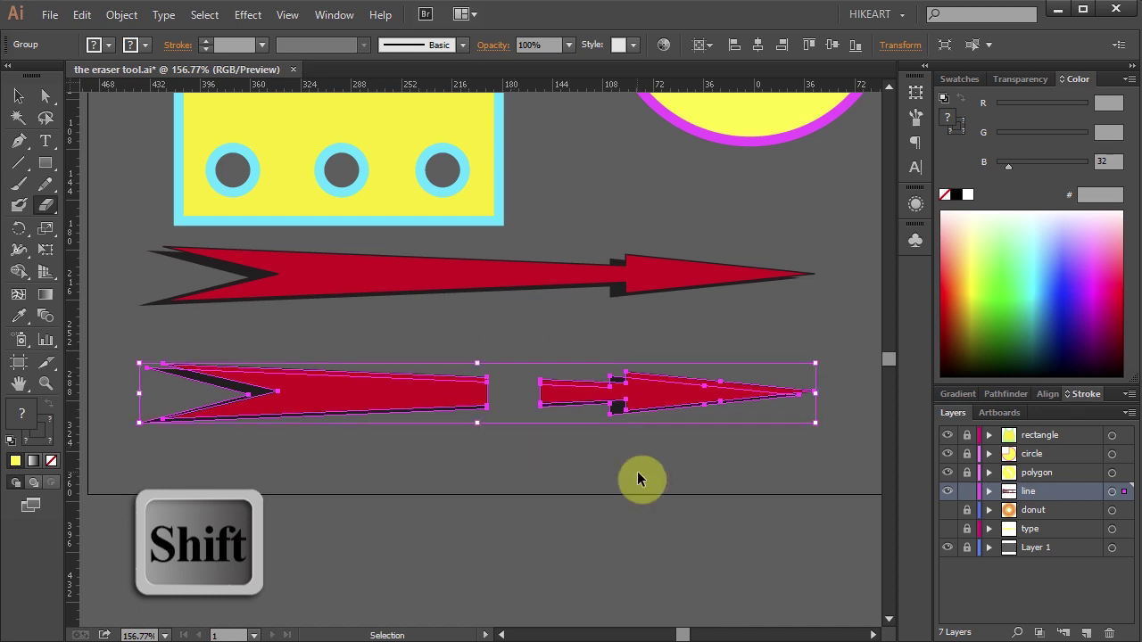
ctrl+click(637, 476)
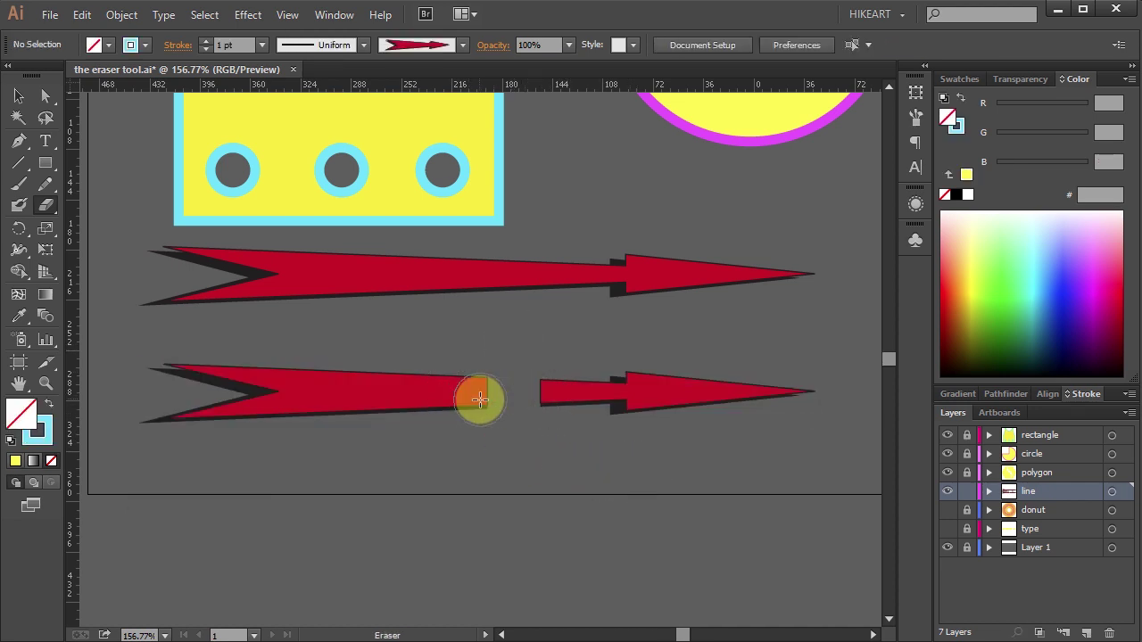
Step: Make the donut layer visible, target the donut artwork, and zoom in on it
key(ctrl+0)
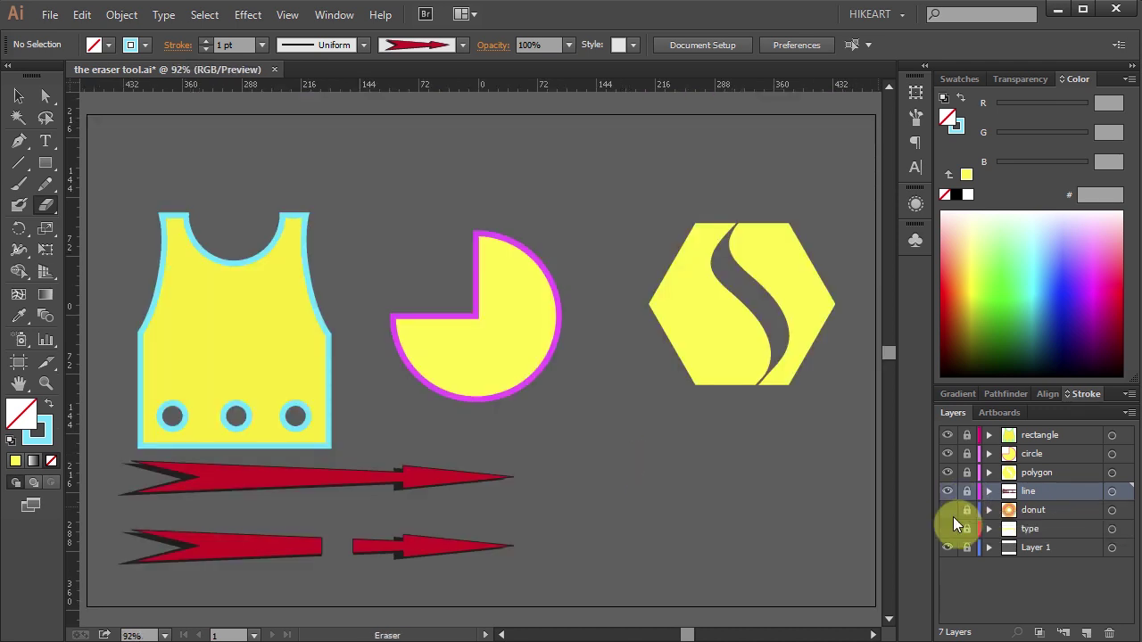
click(948, 511)
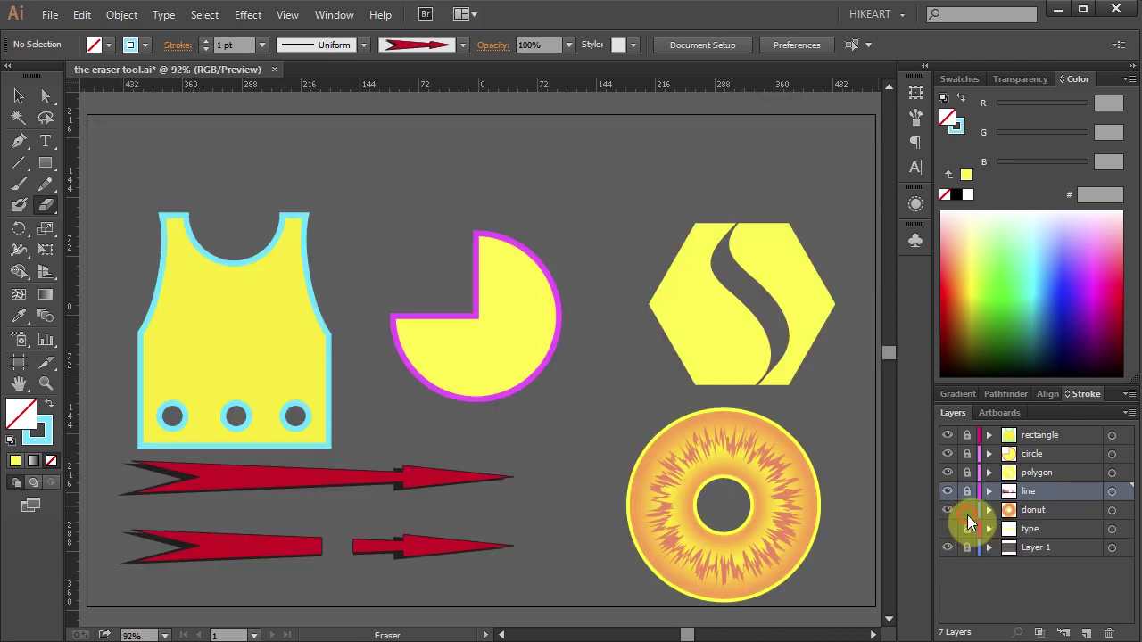
click(1112, 509)
key(z)
drag(564, 390, 875, 613)
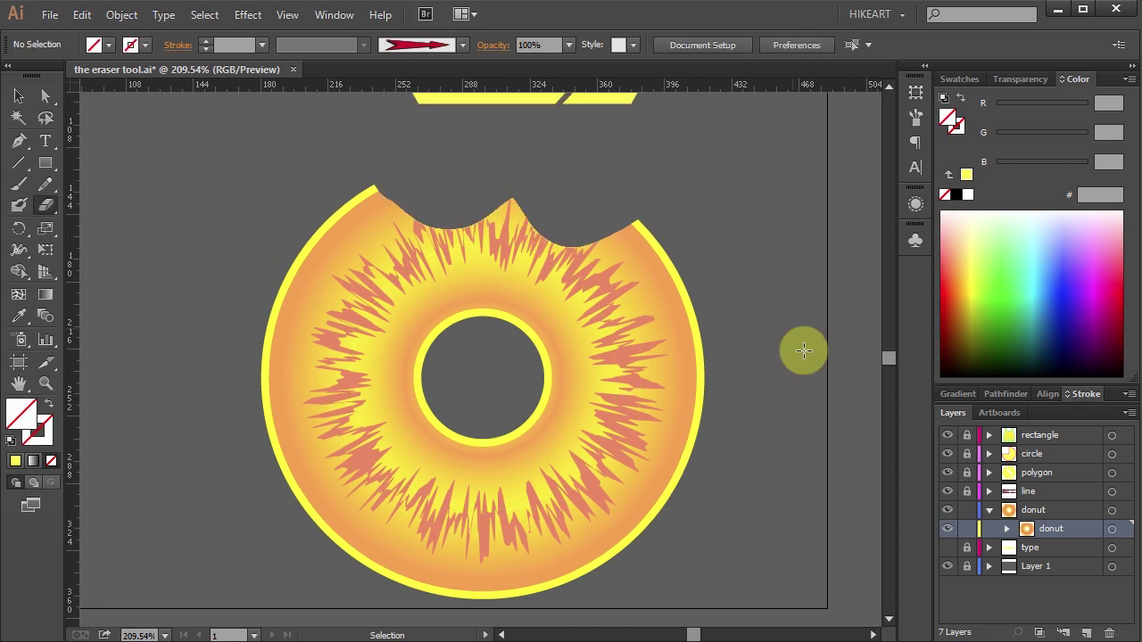
click(20, 95)
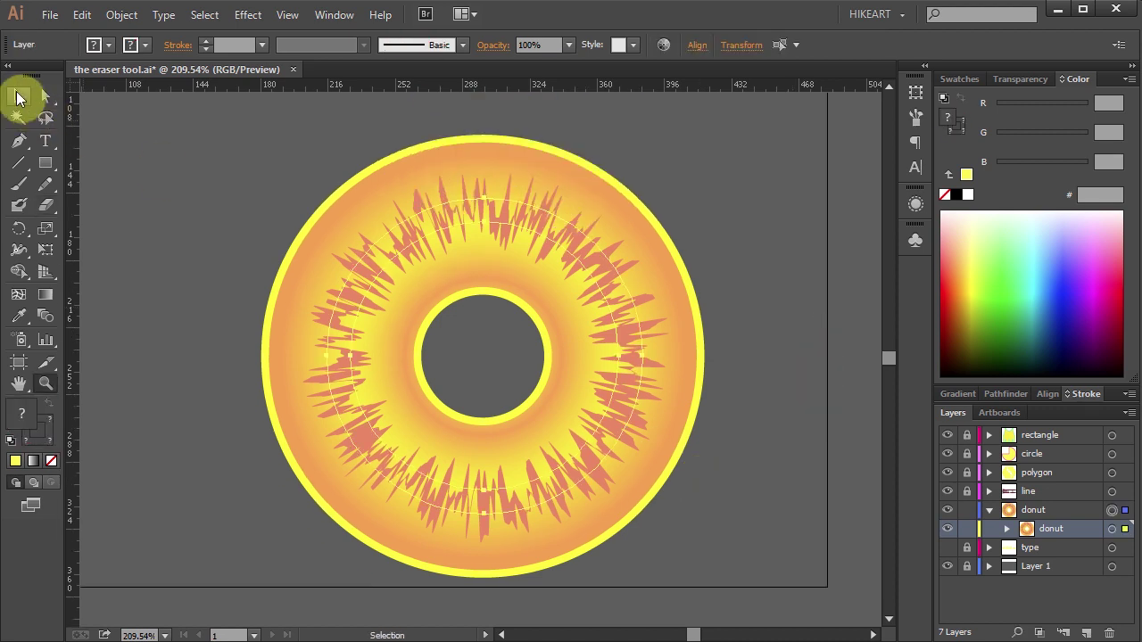
Step: Select the donut, erase three bites from its top rim, then undo the last two strokes
click(691, 357)
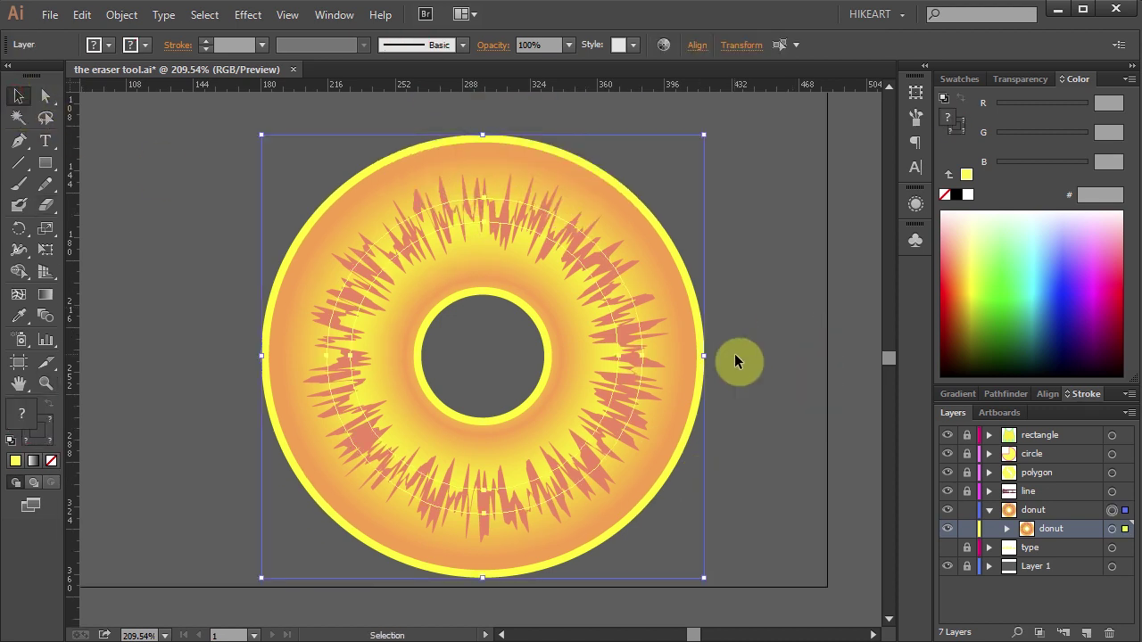
scroll(734, 354, up, 1)
key(shift+e)
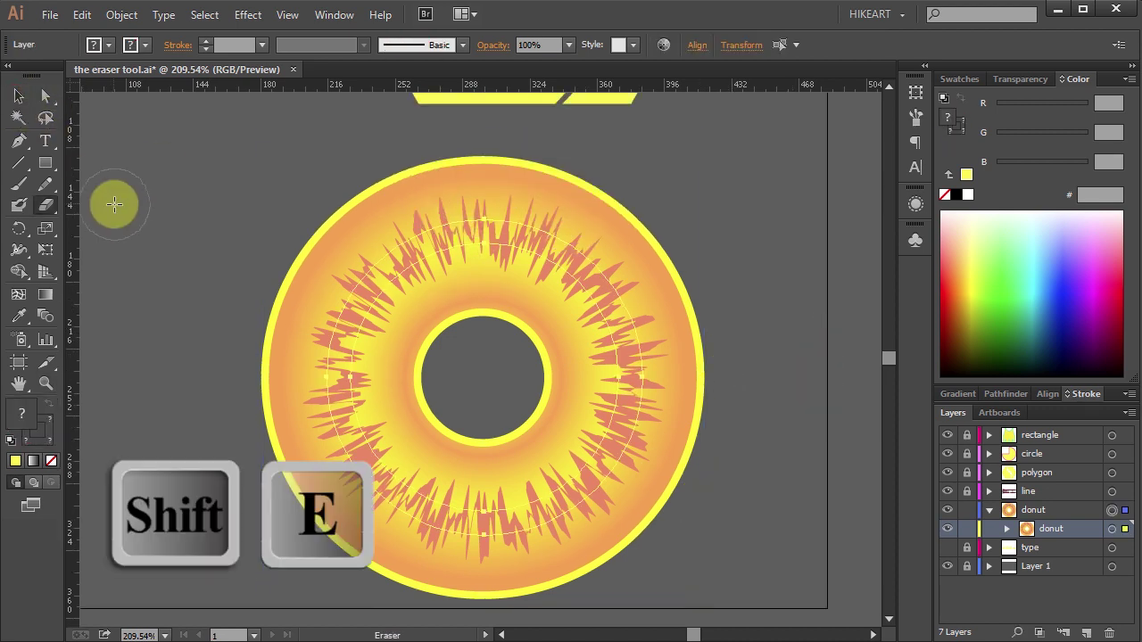
mouse_move(336, 179)
mouse_down()
mouse_move(409, 214)
mouse_move(439, 182)
mouse_move(491, 170)
mouse_move(532, 211)
mouse_move(614, 168)
mouse_up()
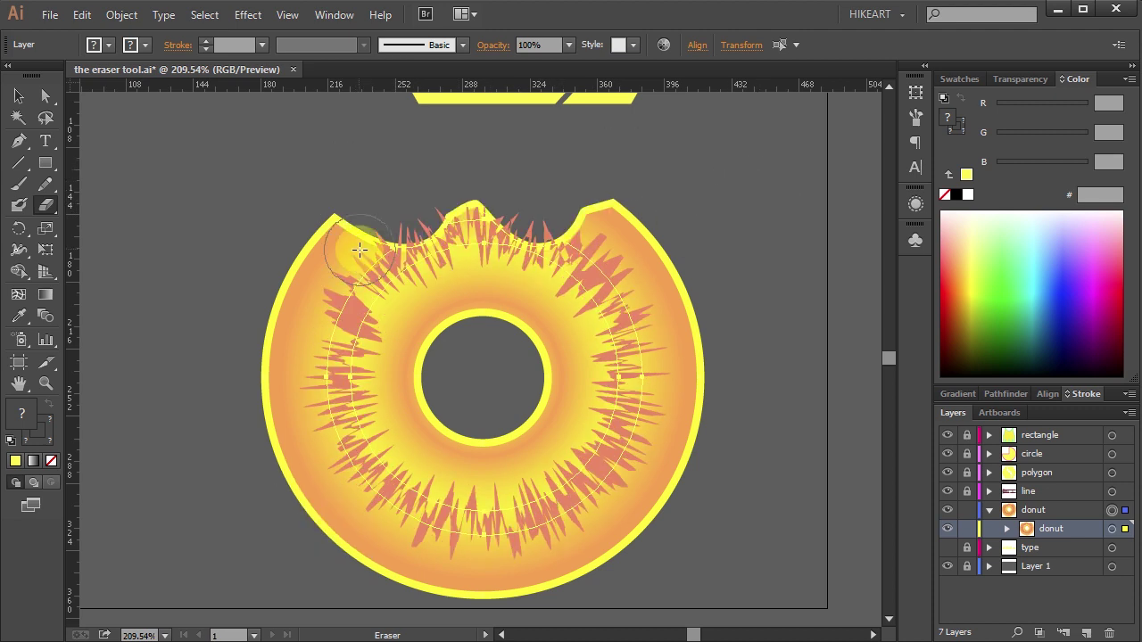
mouse_move(459, 227)
mouse_down()
mouse_move(478, 210)
mouse_move(542, 239)
mouse_move(616, 202)
mouse_up()
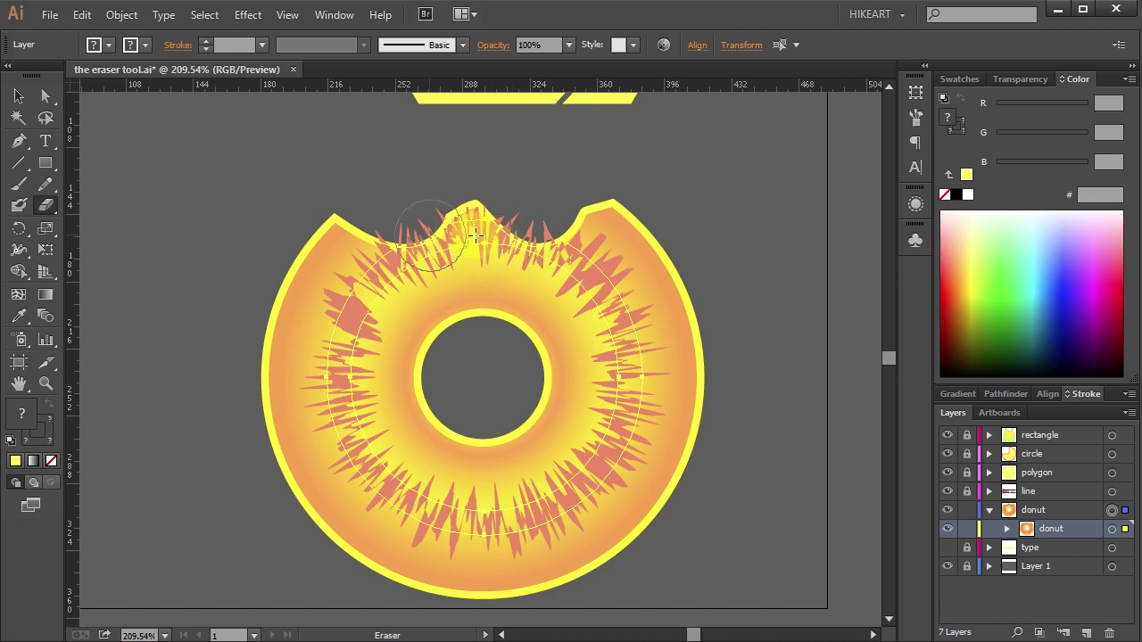
drag(429, 234, 624, 249)
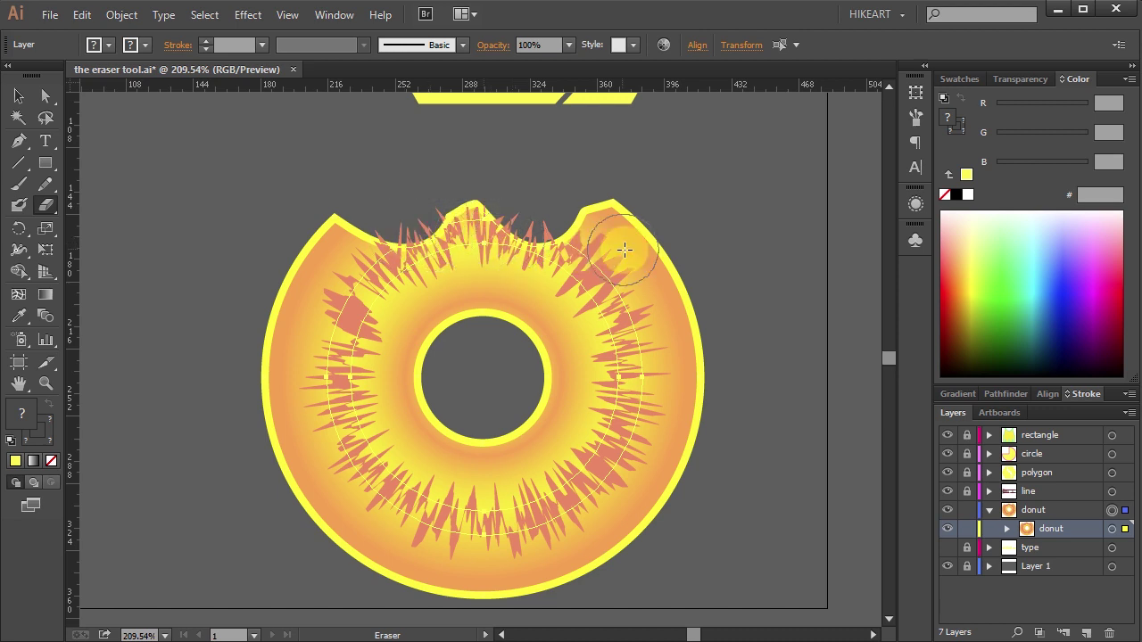
key(ctrl+z)
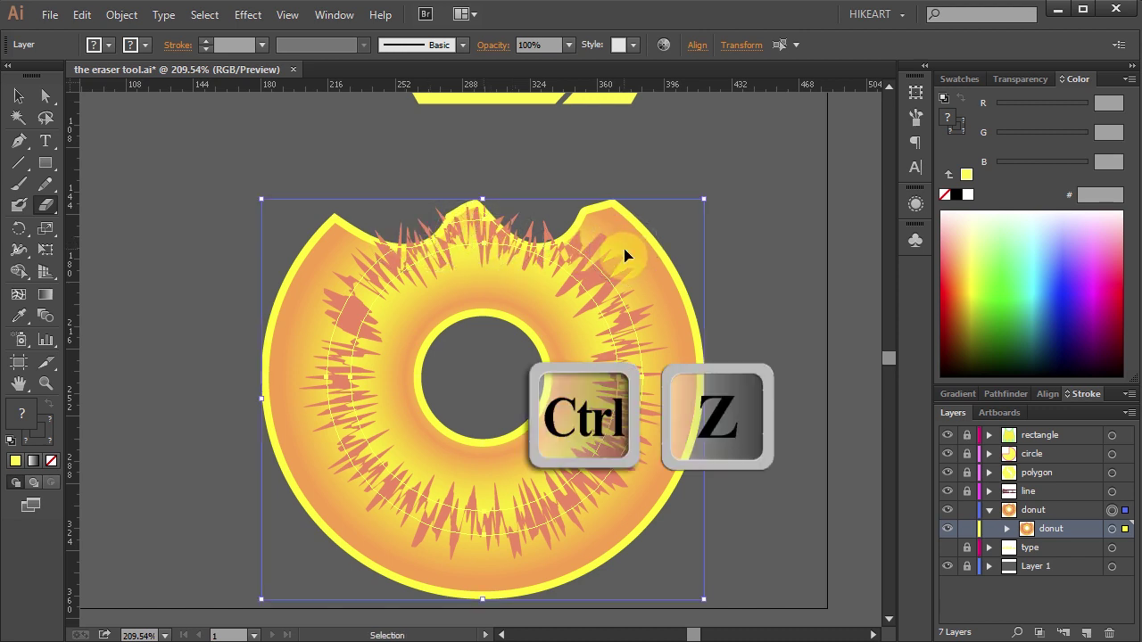
key(ctrl+z)
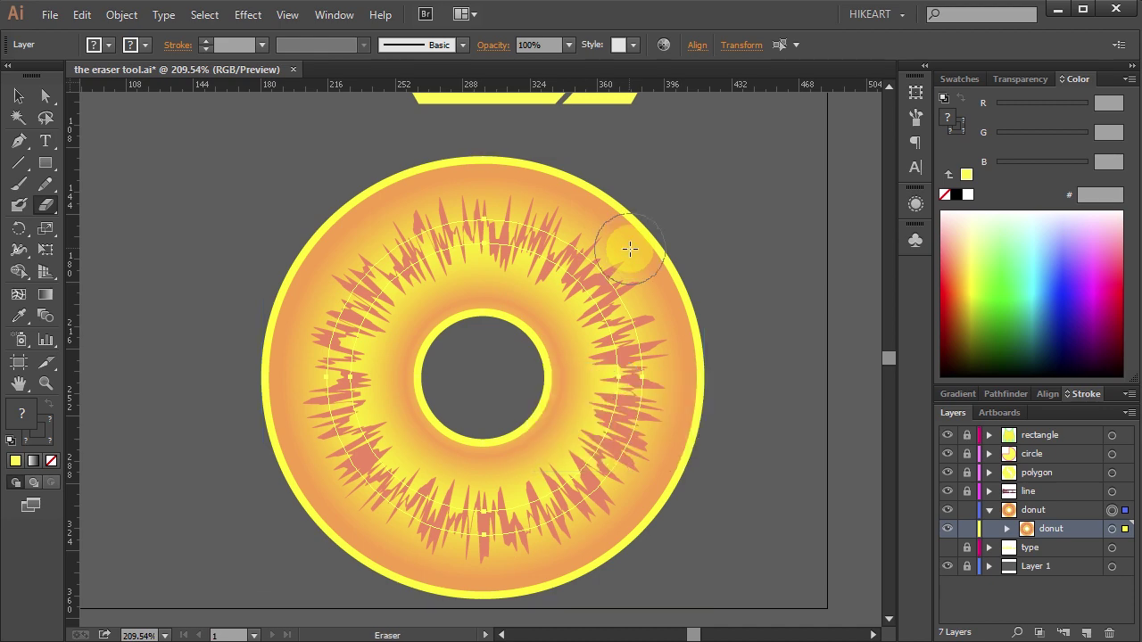
Step: Expand the donut's appearance into paths and erase two wavy bites from its top edge
key(v)
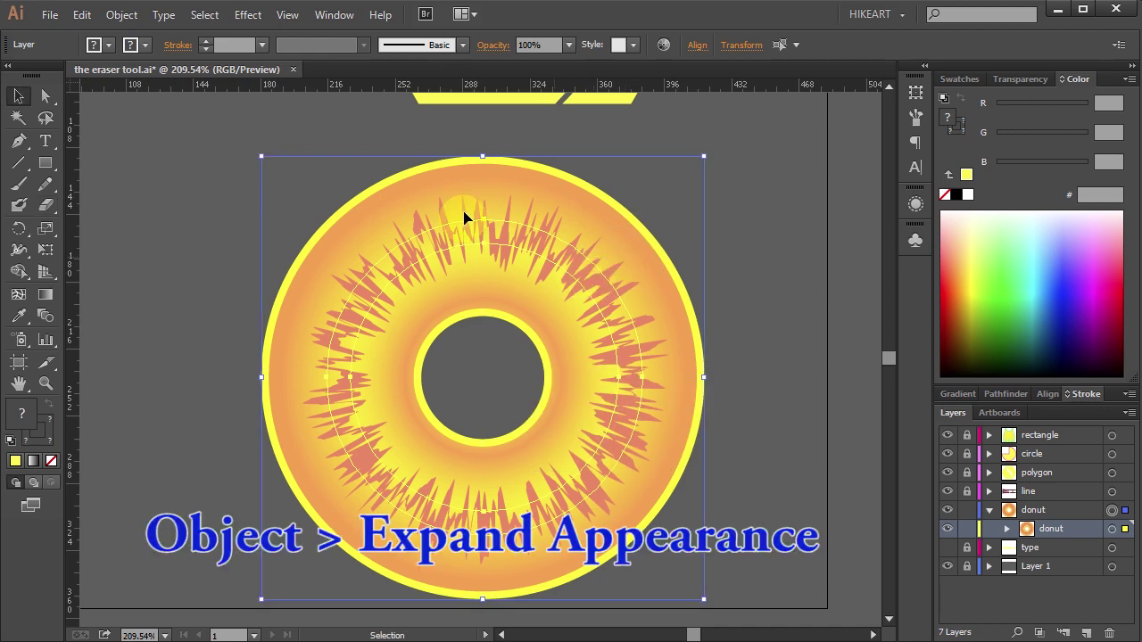
click(122, 14)
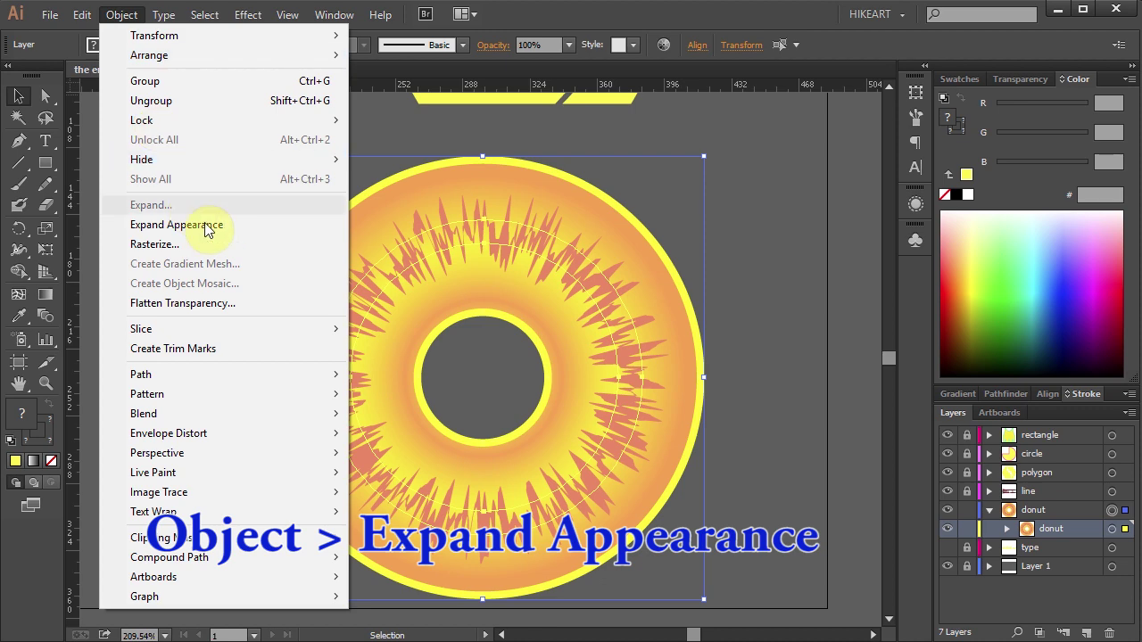
click(267, 223)
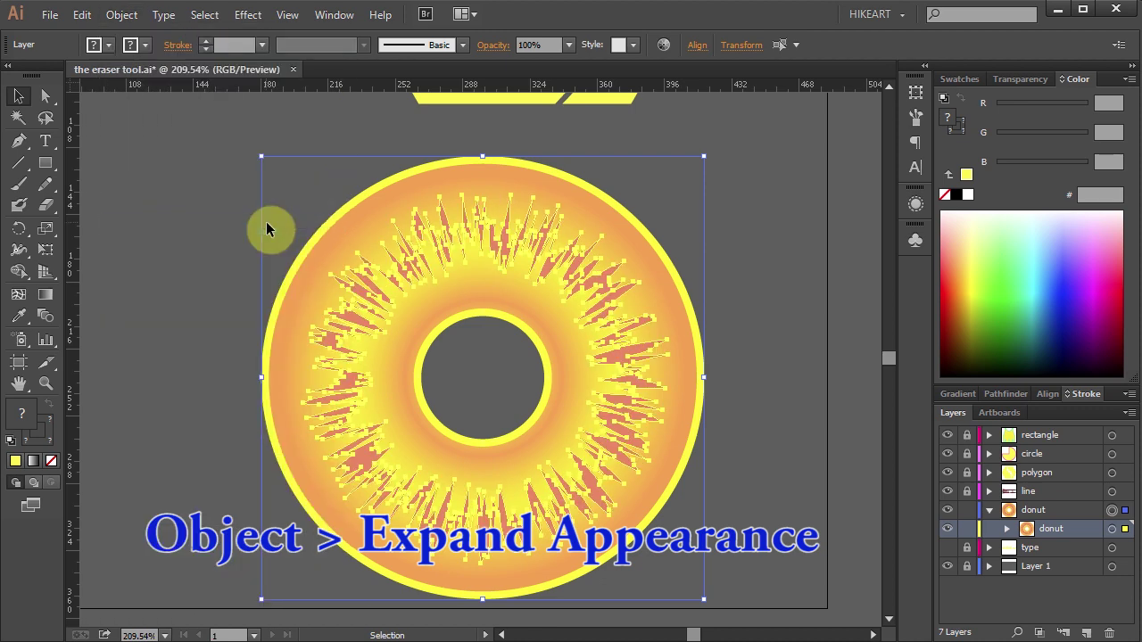
key(shift+e)
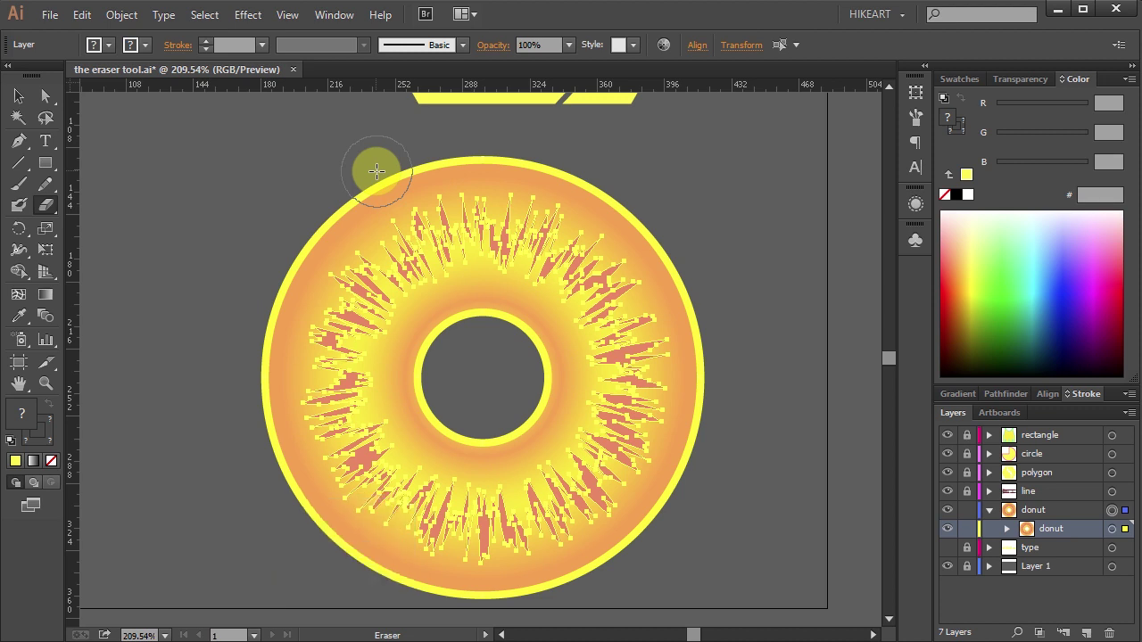
mouse_move(376, 171)
mouse_down()
mouse_move(437, 201)
mouse_move(504, 166)
mouse_move(553, 201)
mouse_move(591, 182)
mouse_up()
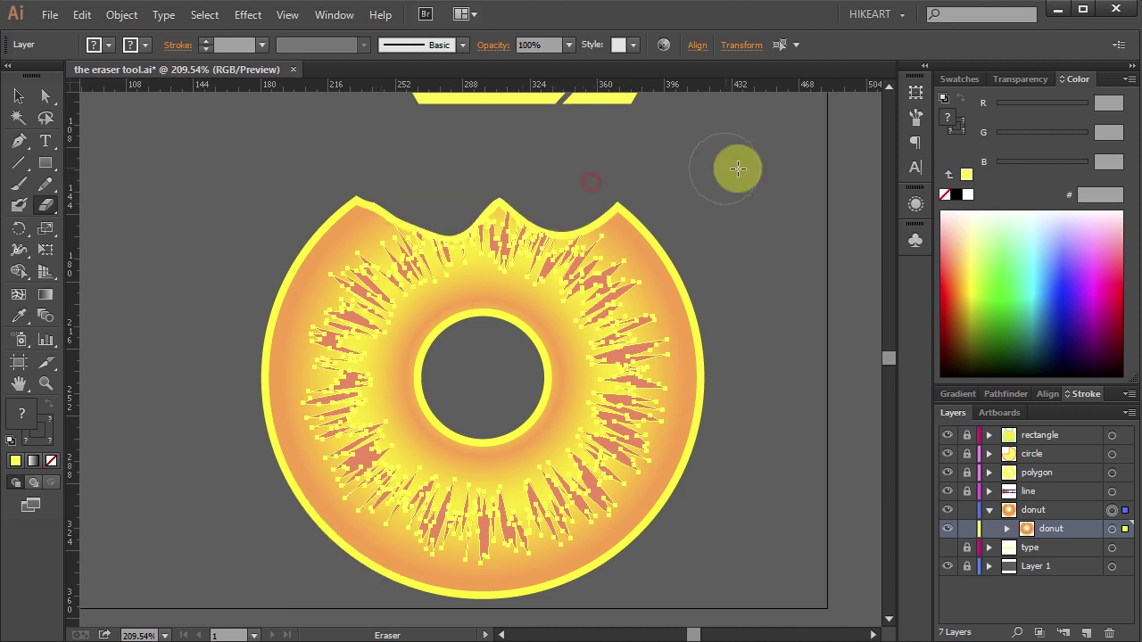
mouse_move(738, 168)
mouse_down()
mouse_move(588, 241)
mouse_move(358, 223)
mouse_move(306, 193)
mouse_up()
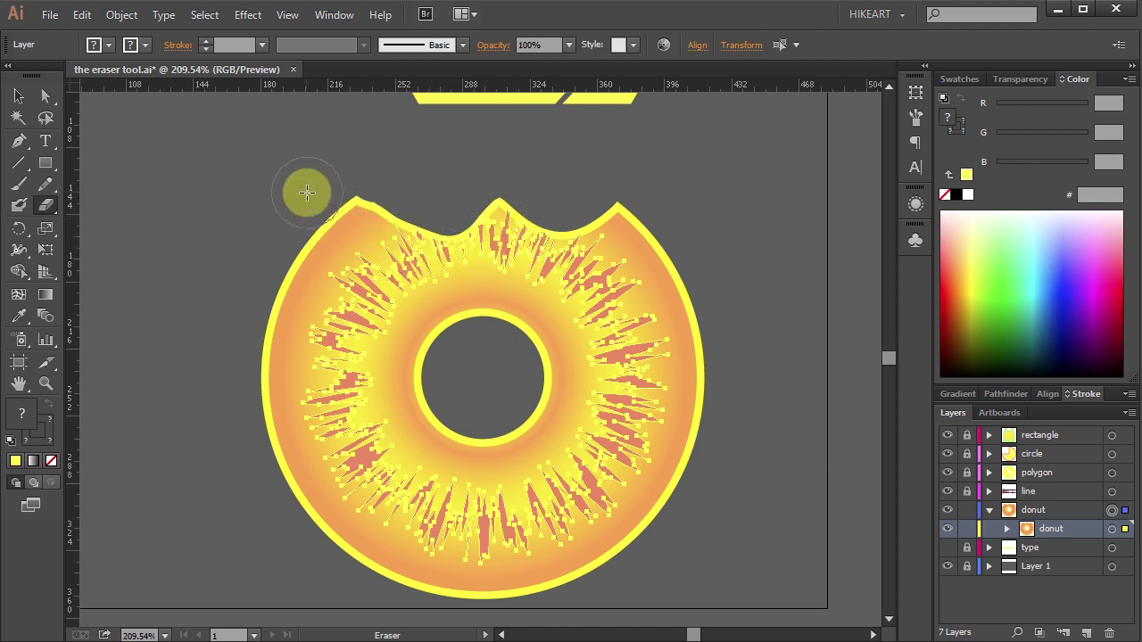
Step: Undo the earlier bites and expand the donut's fill and stroke with Object > Expand
key(v)
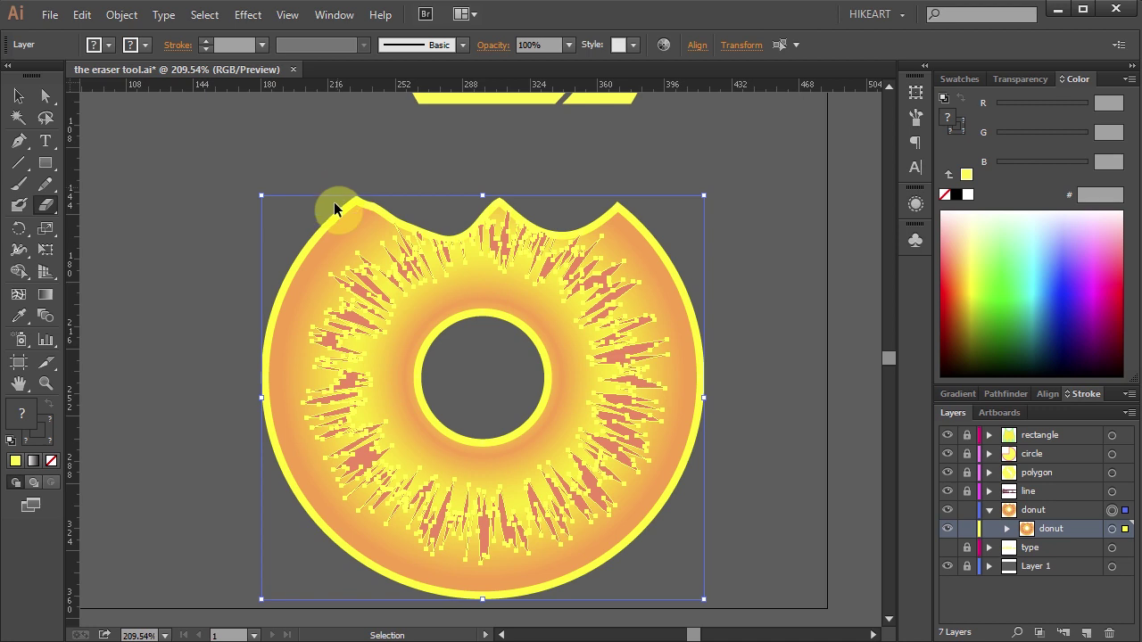
key(ctrl+z)
key(shift+e)
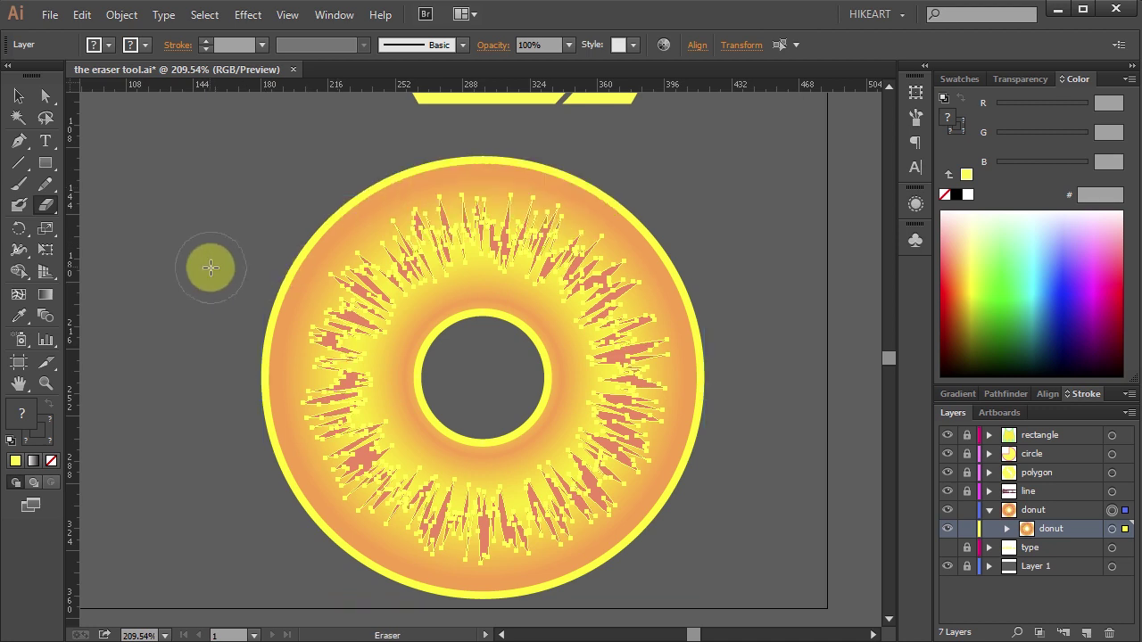
key(v)
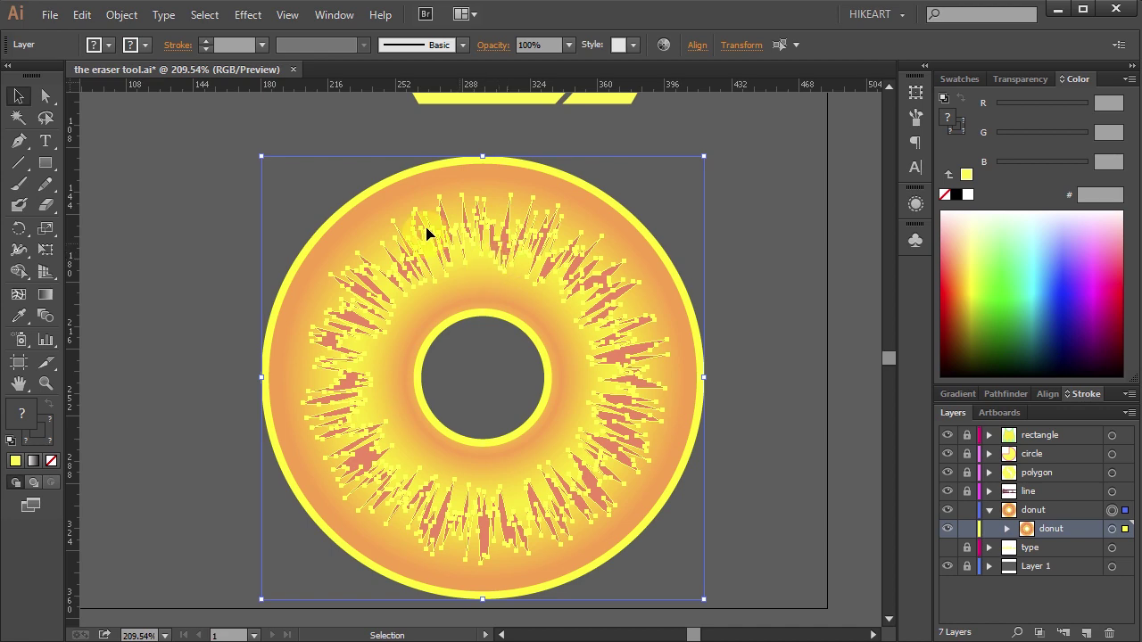
click(121, 15)
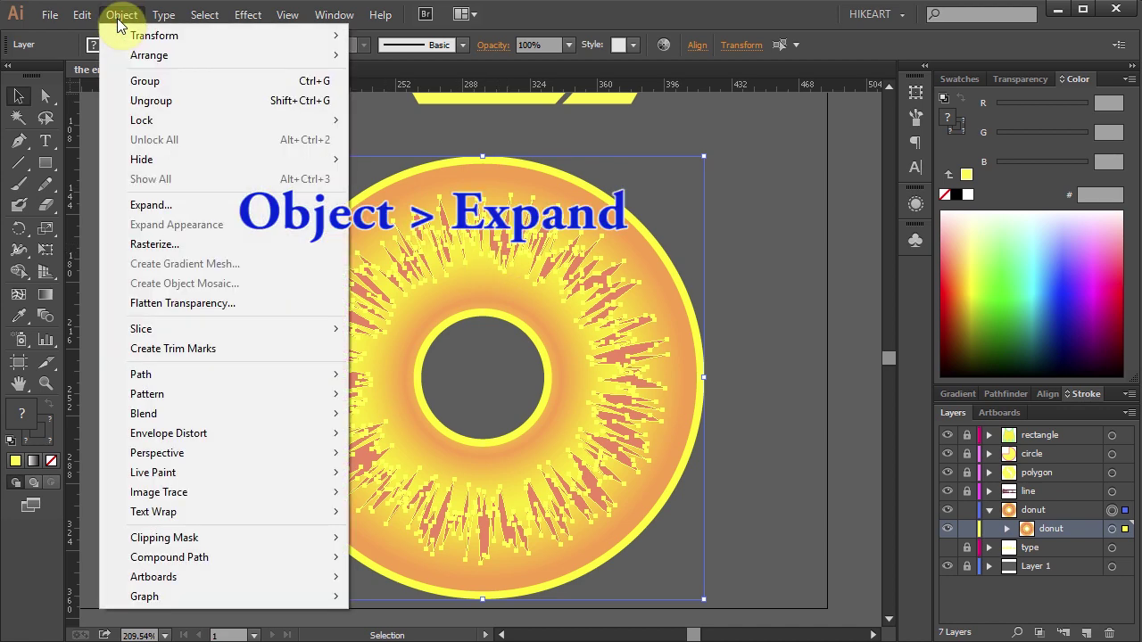
click(215, 206)
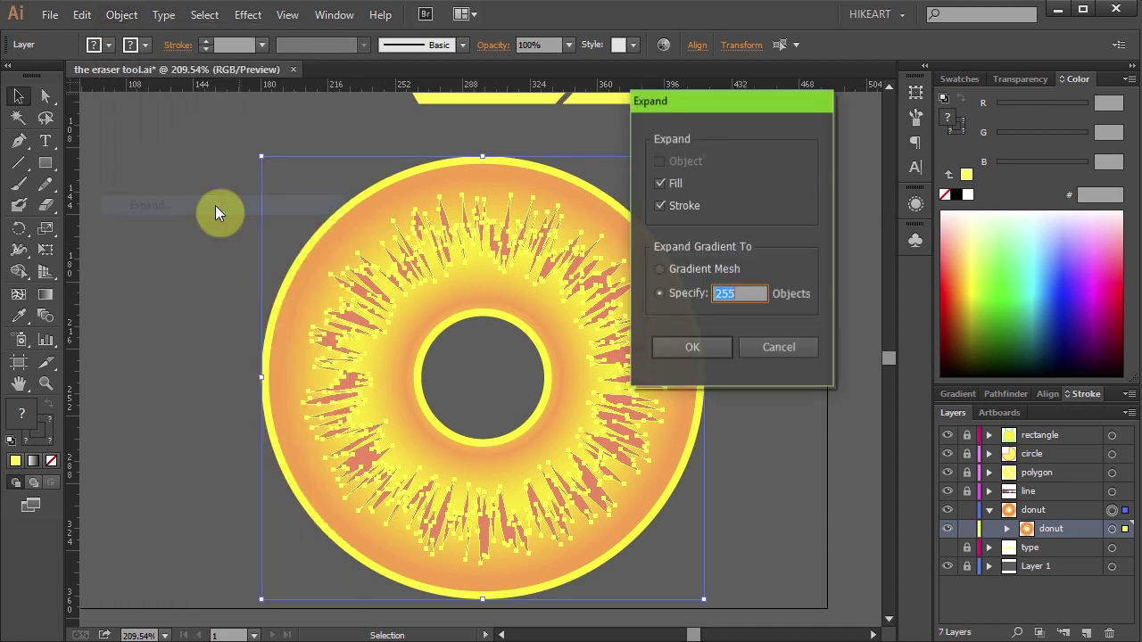
click(692, 348)
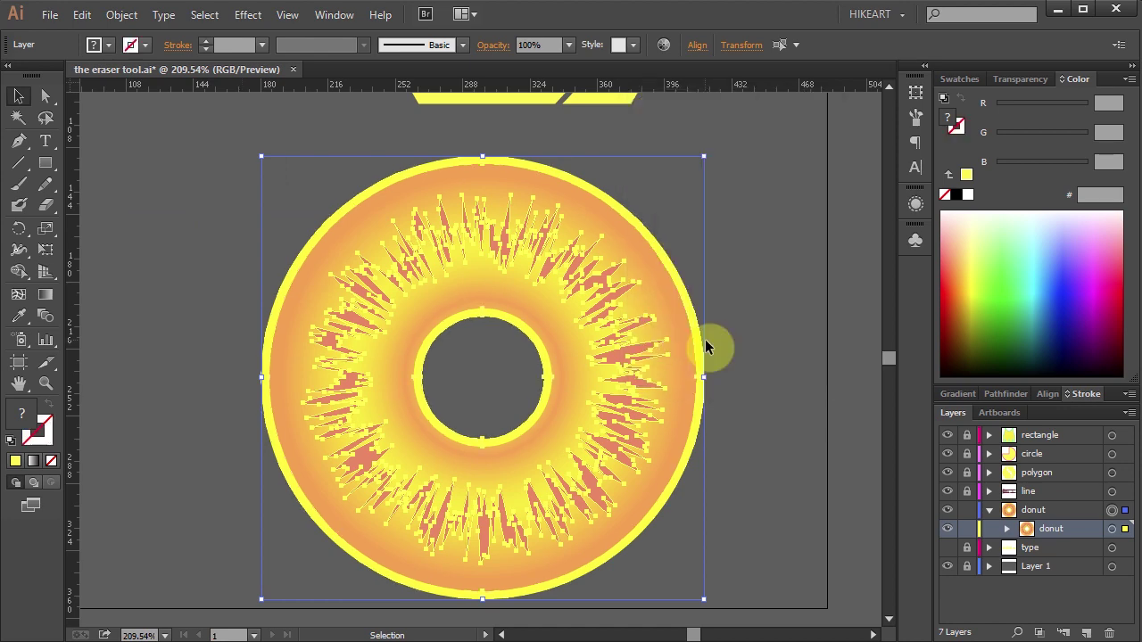
Step: Erase a wavy bite across the donut's top, then deselect and fit the artboard in view
key(shift+e)
mouse_move(387, 158)
mouse_down()
mouse_move(416, 177)
mouse_move(506, 162)
mouse_move(567, 215)
mouse_move(619, 190)
mouse_up()
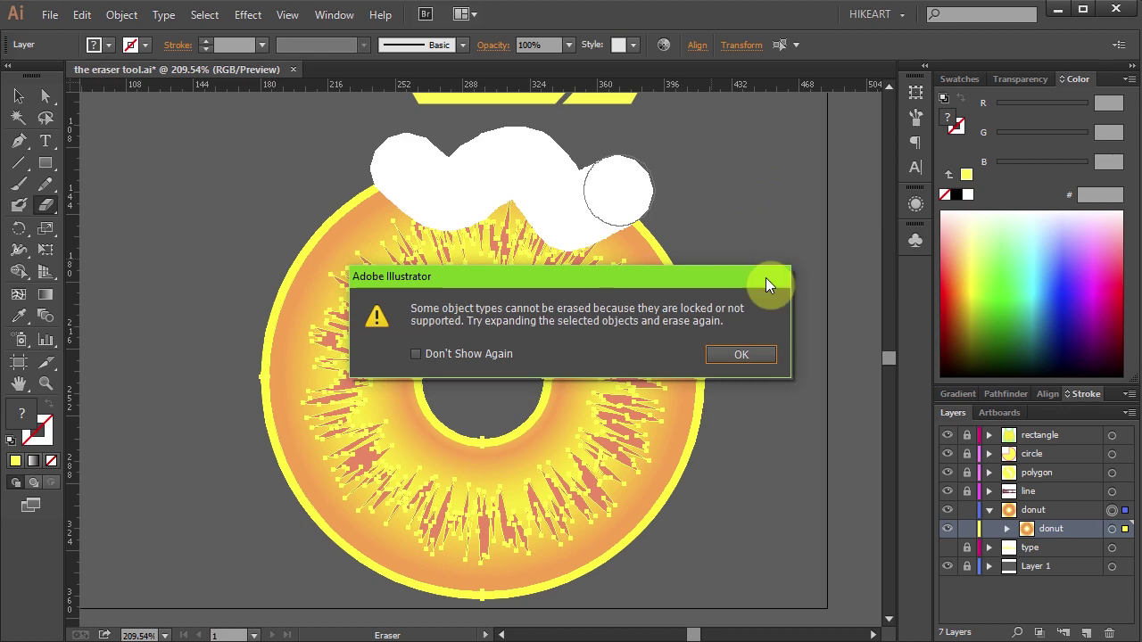
click(757, 355)
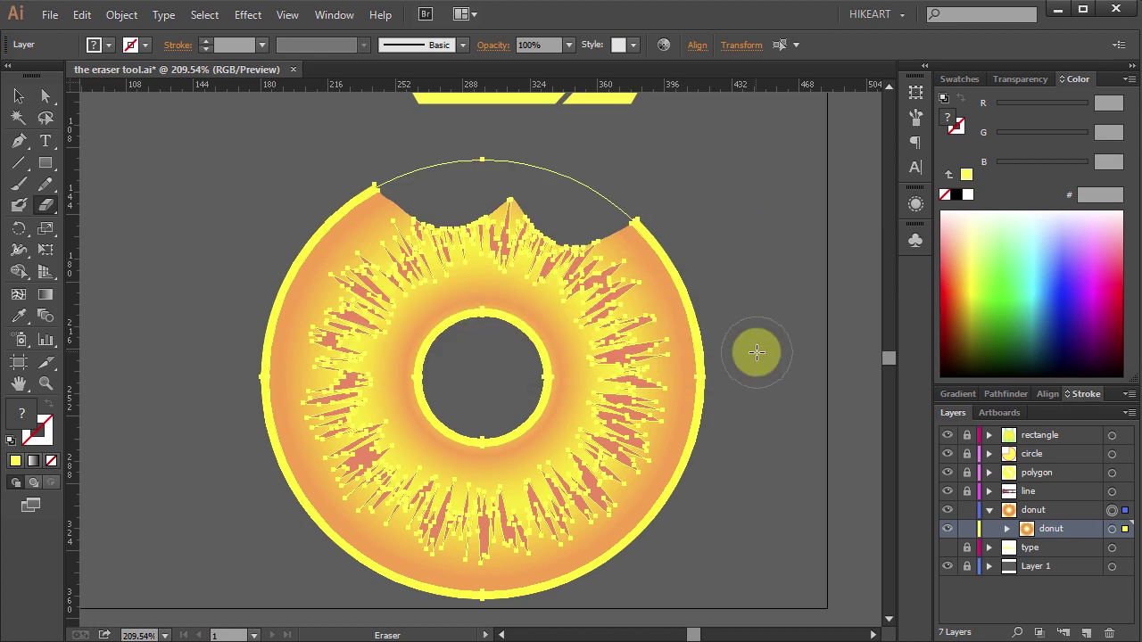
key(ctrl+shift+a)
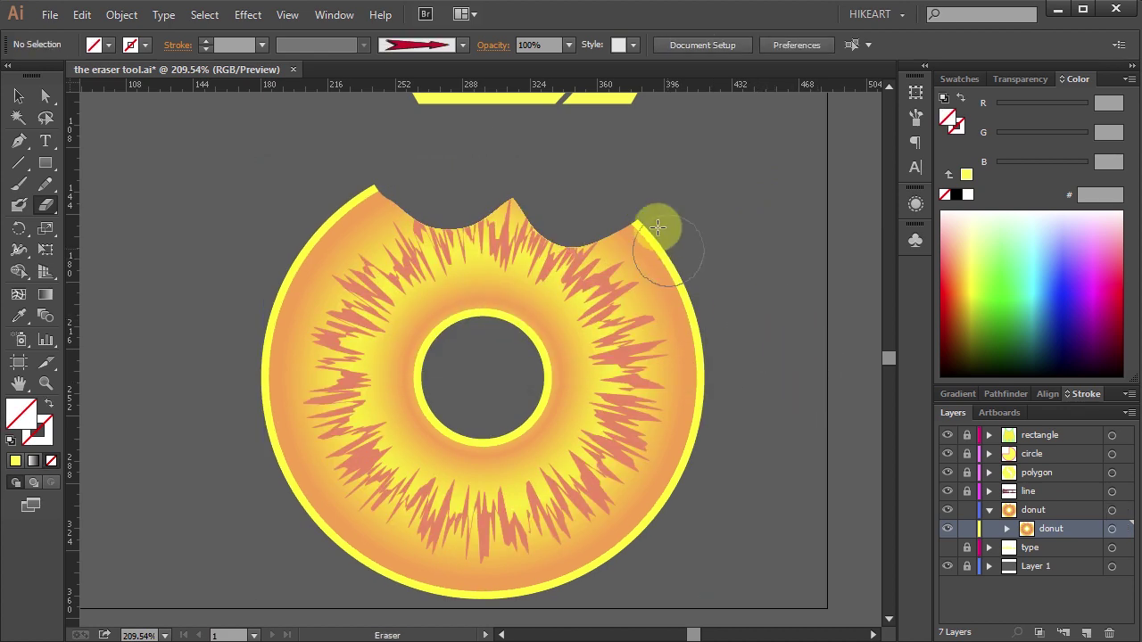
key(ctrl+0)
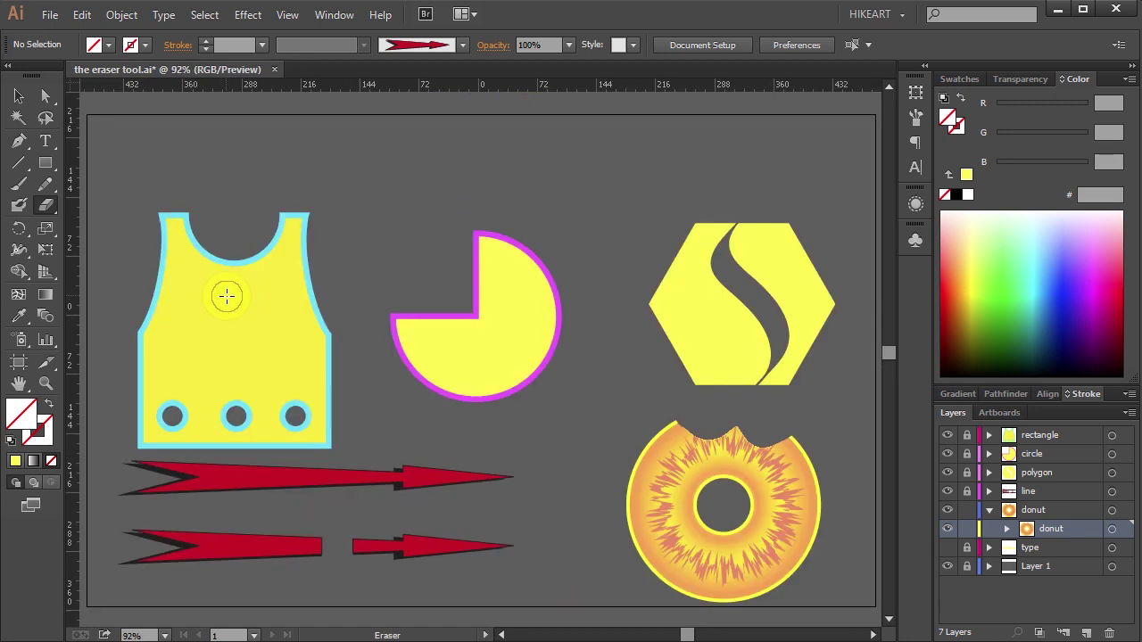
Step: Collapse the donut layer, then show and target the type layer to reveal the title
click(980, 510)
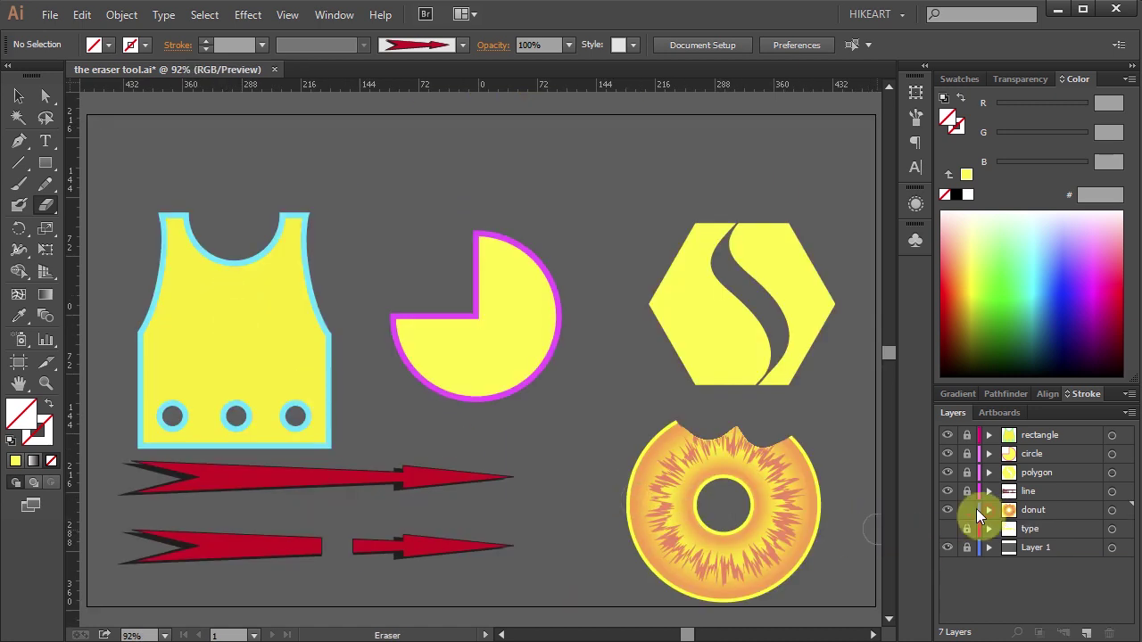
click(948, 528)
click(1111, 528)
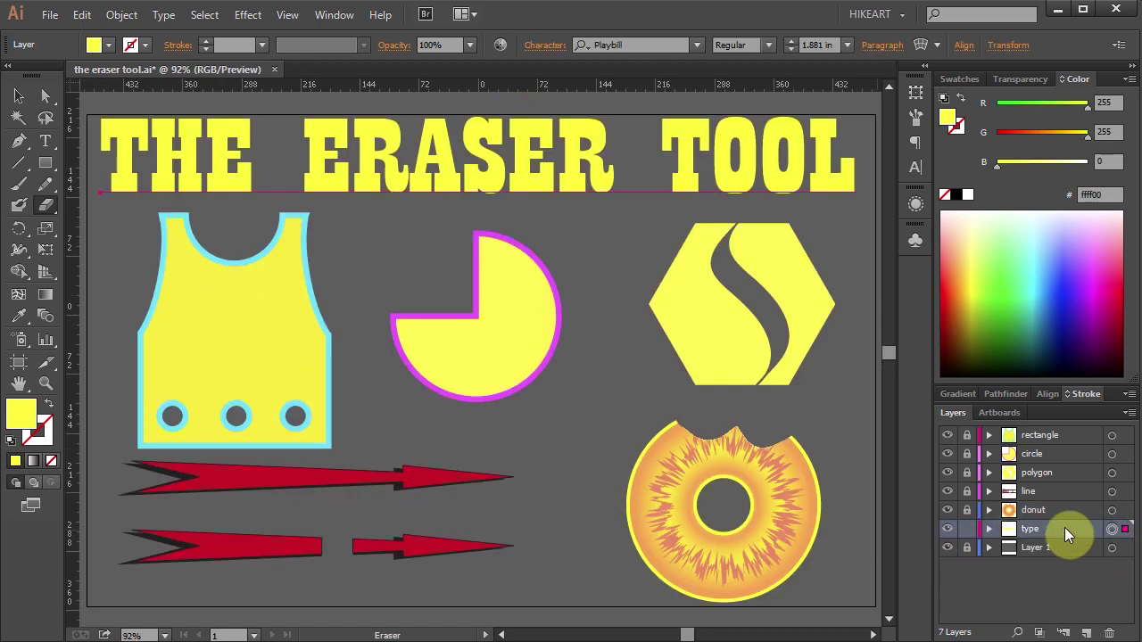
click(47, 206)
Step: Expand the 'THE ERASER TOOL' title text into outlined shapes
click(122, 15)
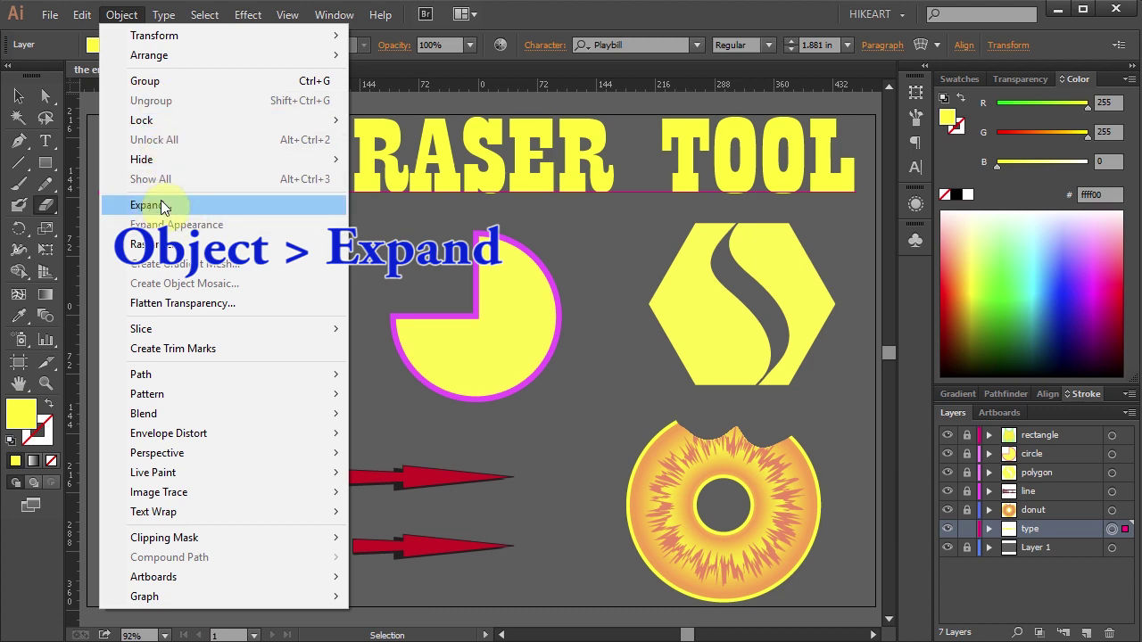
click(195, 211)
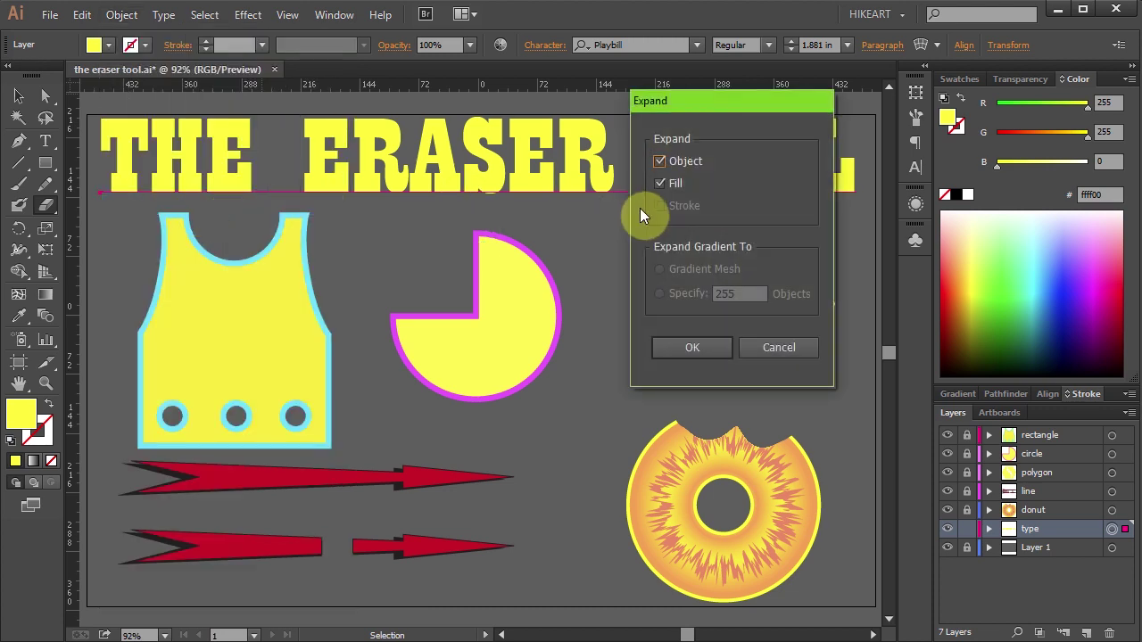
click(692, 347)
key(shift+e)
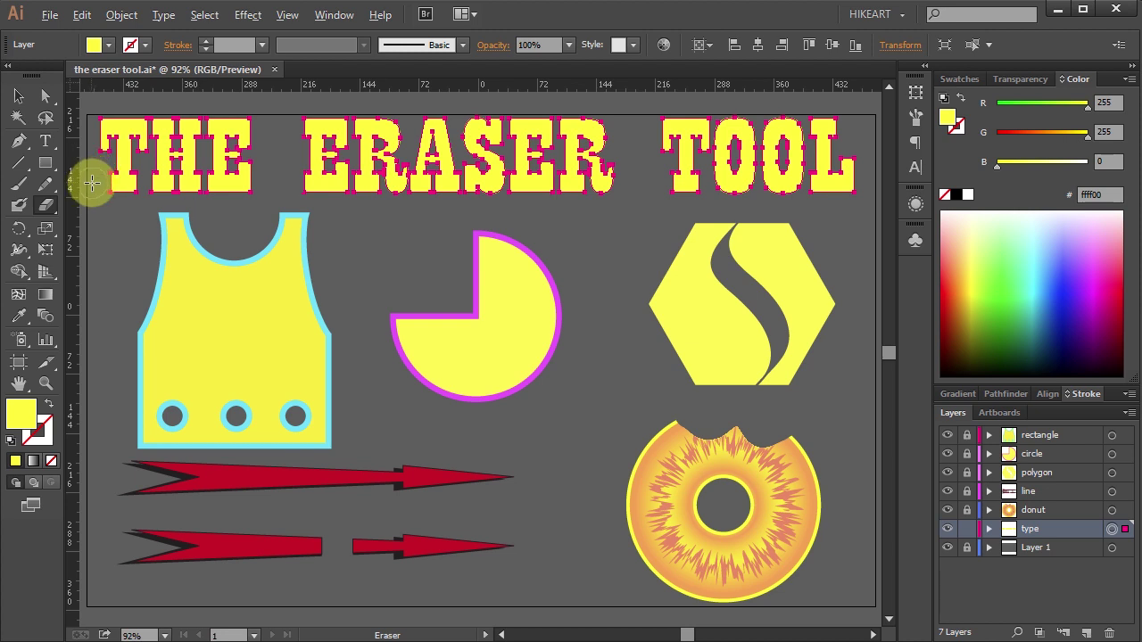
Step: Erase two horizontal strips across the outlined title letters, then deselect
key(alt)
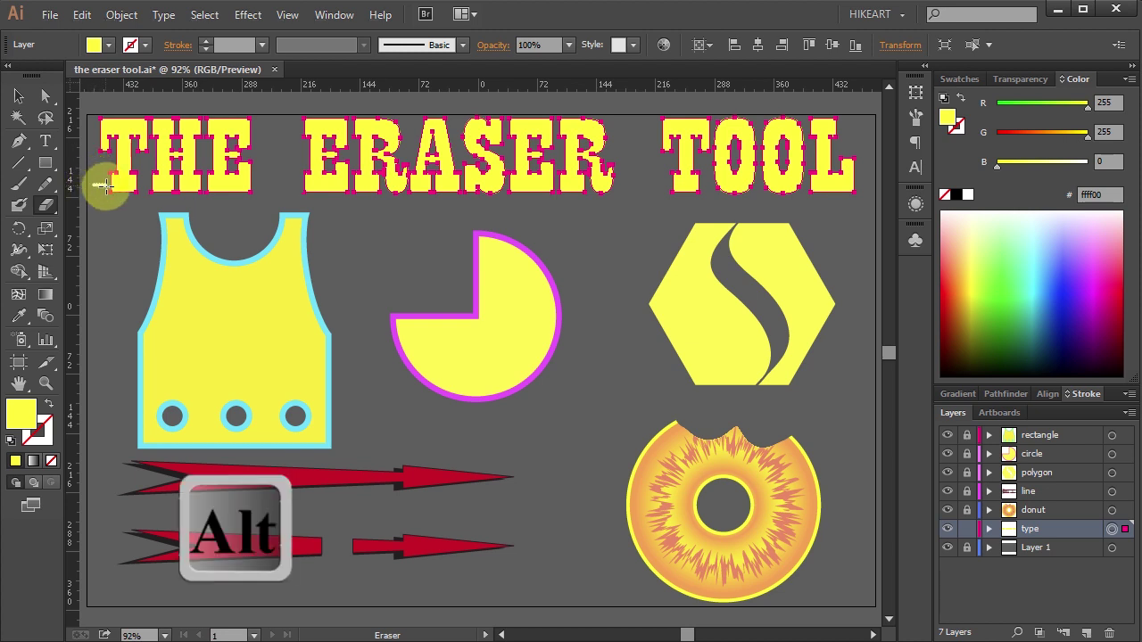
mouse_move(119, 182)
mouse_down()
mouse_move(828, 172)
mouse_move(866, 198)
mouse_move(868, 184)
mouse_up()
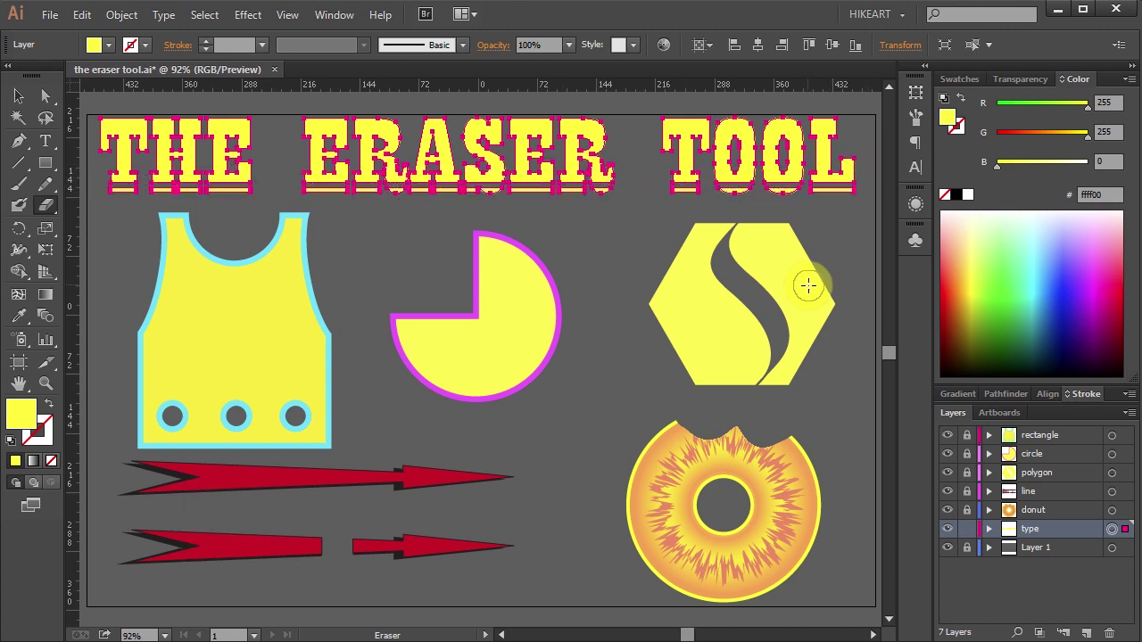
drag(93, 125, 855, 129)
key(ctrl+shift+a)
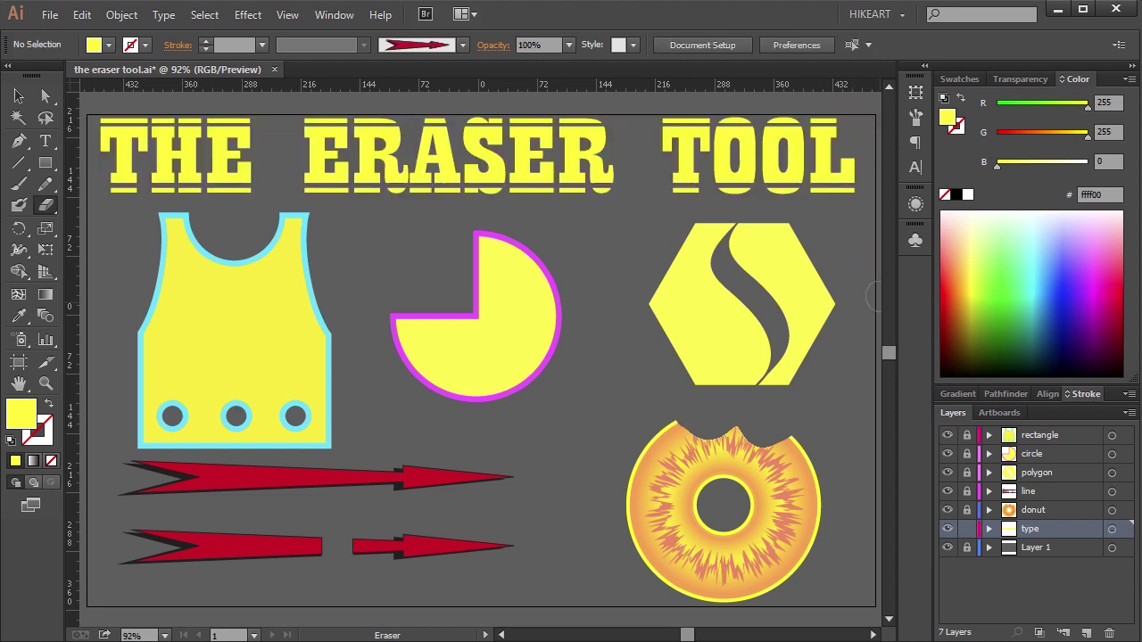